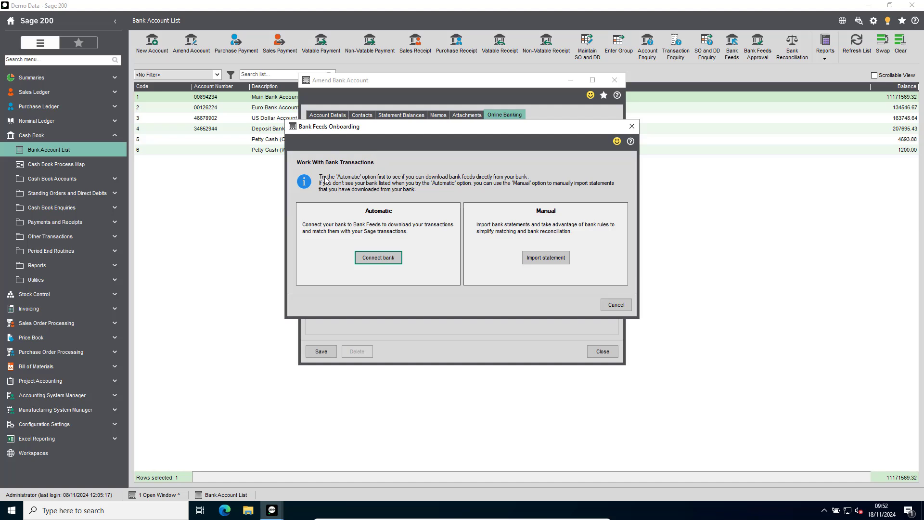
Step: Start the automatic bank connection, sign up for Sage Bank Feeds with the contact e-mail and complete the bus image captcha
left_click(373, 260)
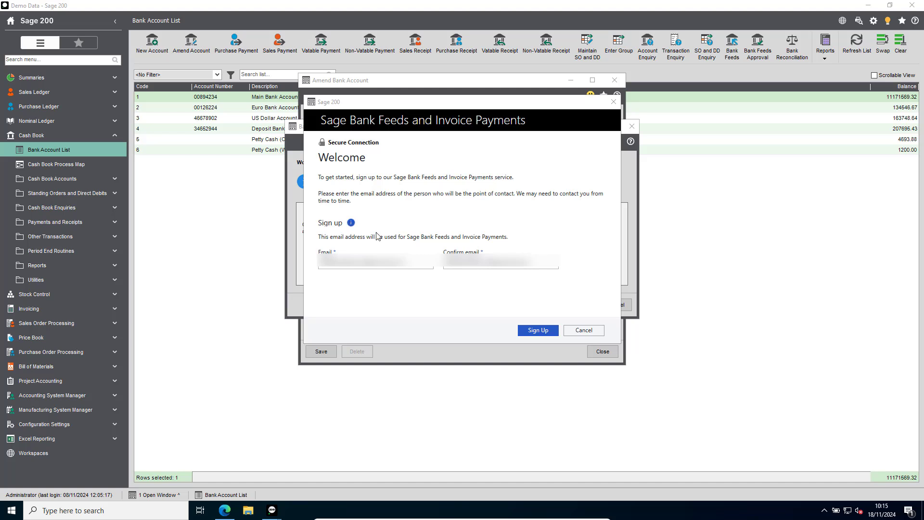
left_click(544, 331)
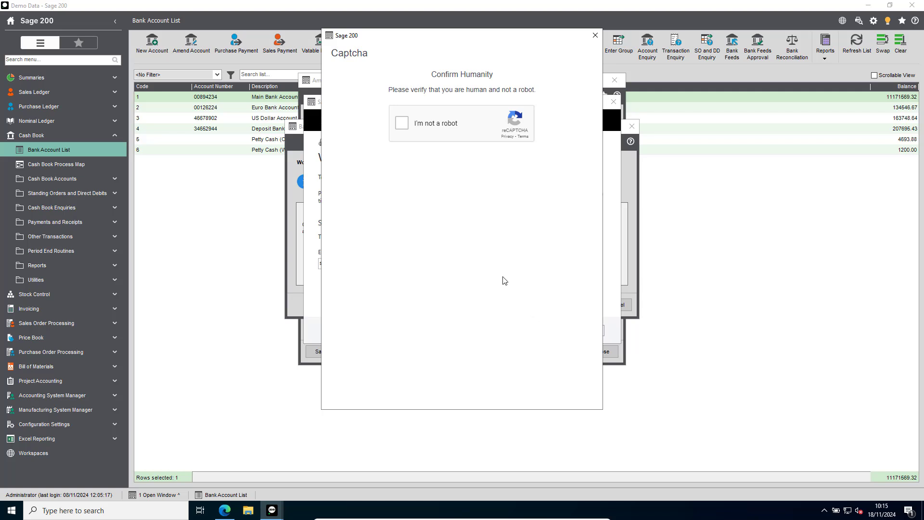
left_click(403, 123)
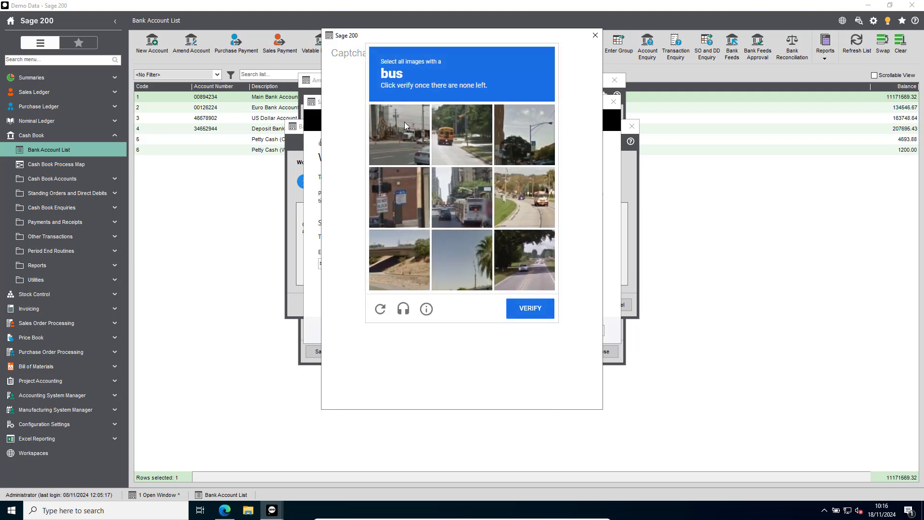
left_click(458, 149)
left_click(468, 216)
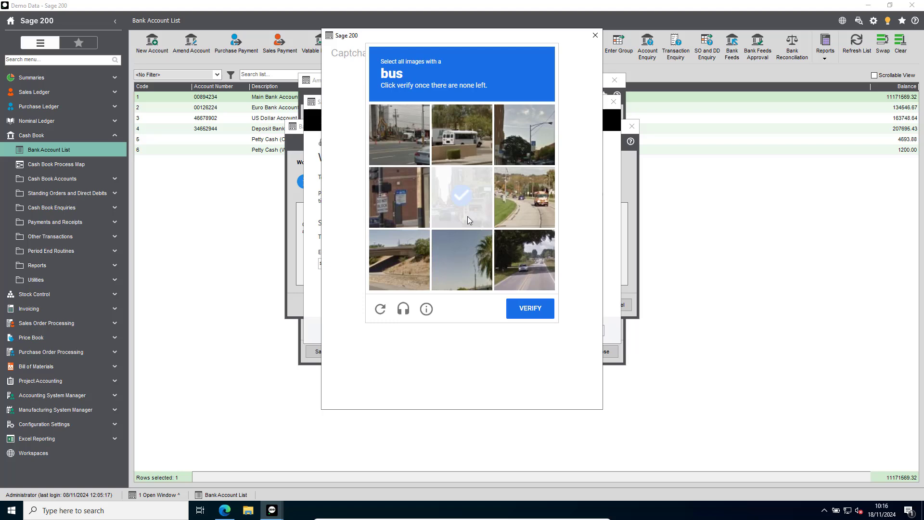
left_click(527, 206)
left_click(474, 142)
left_click(528, 207)
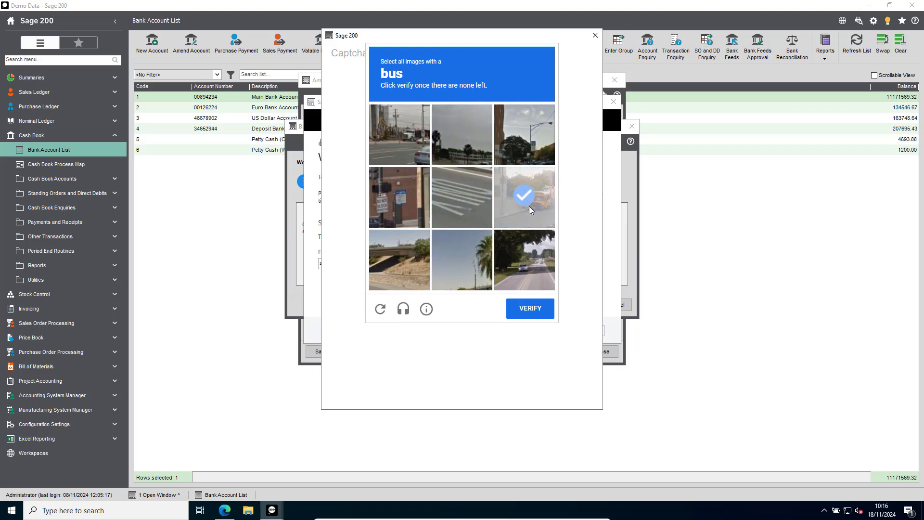
left_click(546, 320)
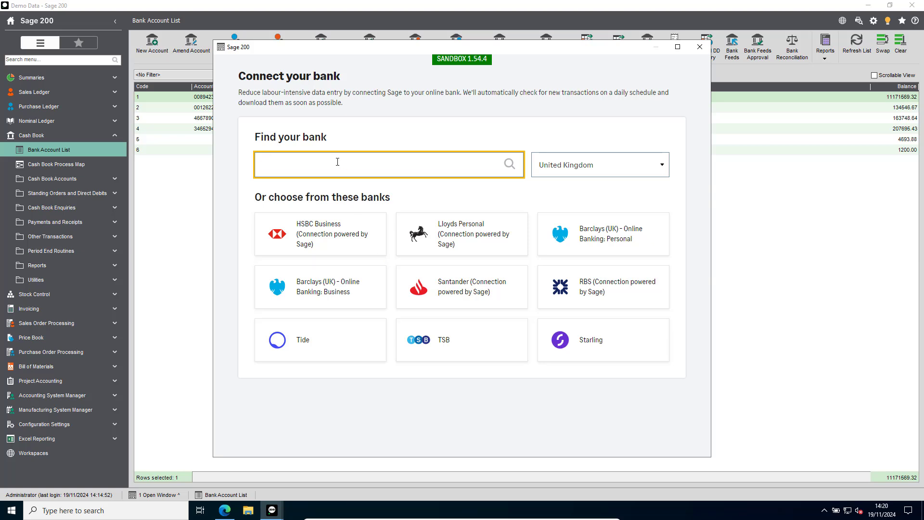
Step: Search the banks for "Sage Demo" and proceed with the Sage Demo - OB Connector - No Auto Refresh bank
type("Sage")
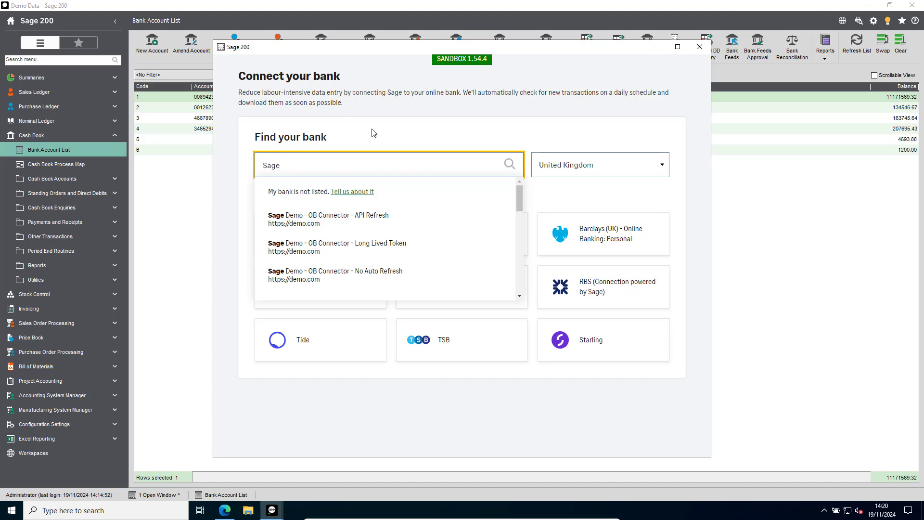
type("Demo")
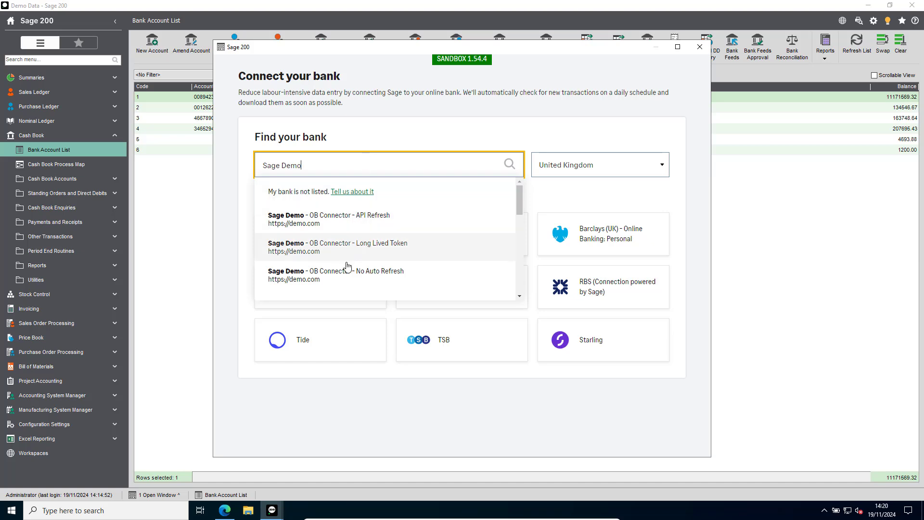
left_click(343, 278)
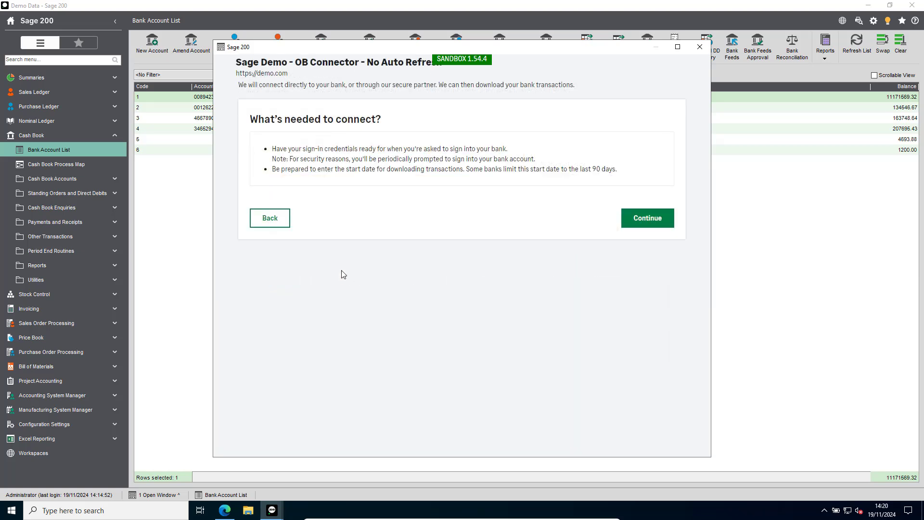
left_click(656, 221)
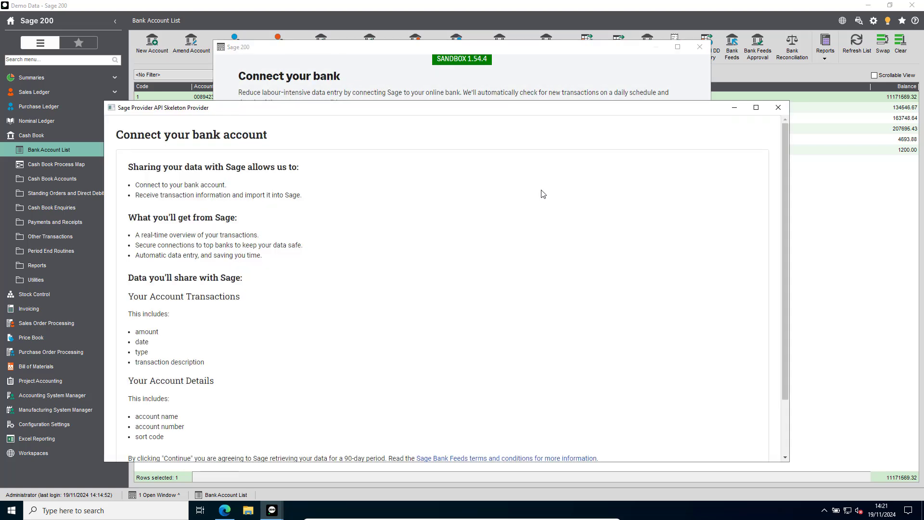
Step: Agree to share the account data with Sage and link the first bank account offered
scroll(542, 195, "down", 2)
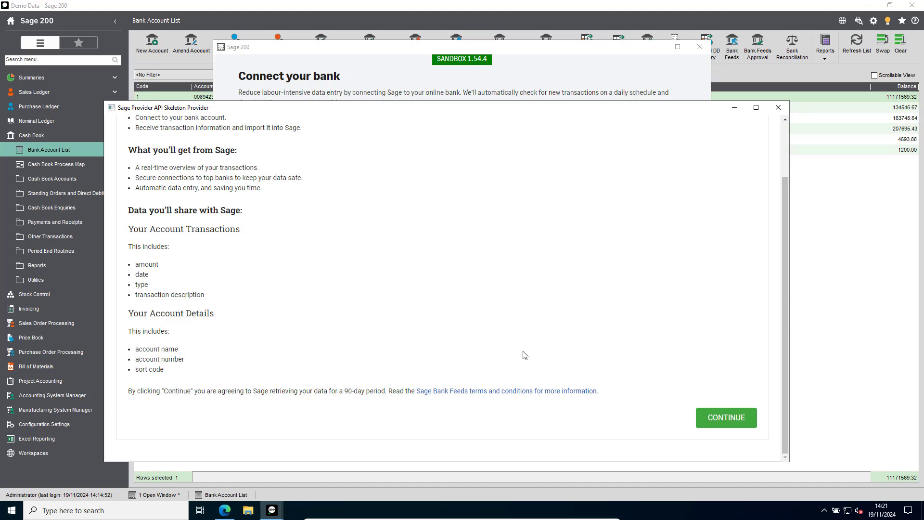
left_click(721, 421)
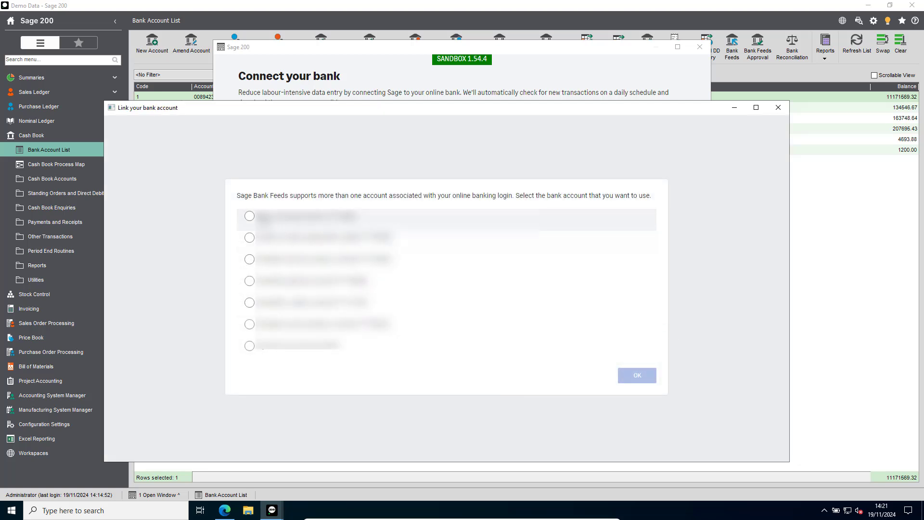
left_click(252, 218)
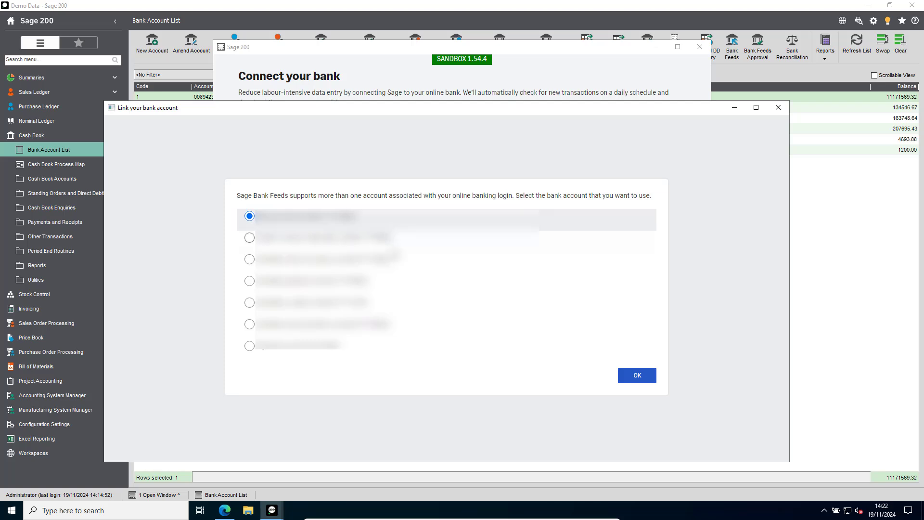
left_click(635, 381)
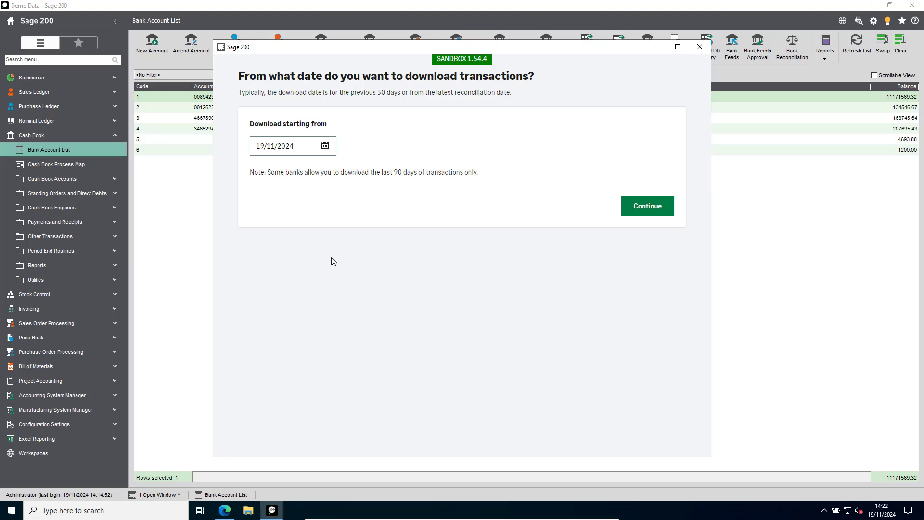
Step: Set the transaction download start date to 01/10/2024 and finish the bank connection
left_click(325, 146)
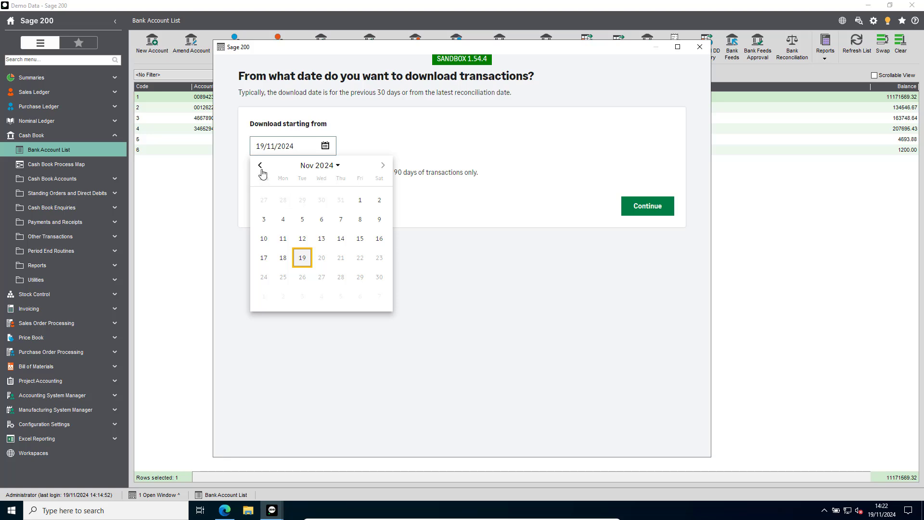
left_click(261, 166)
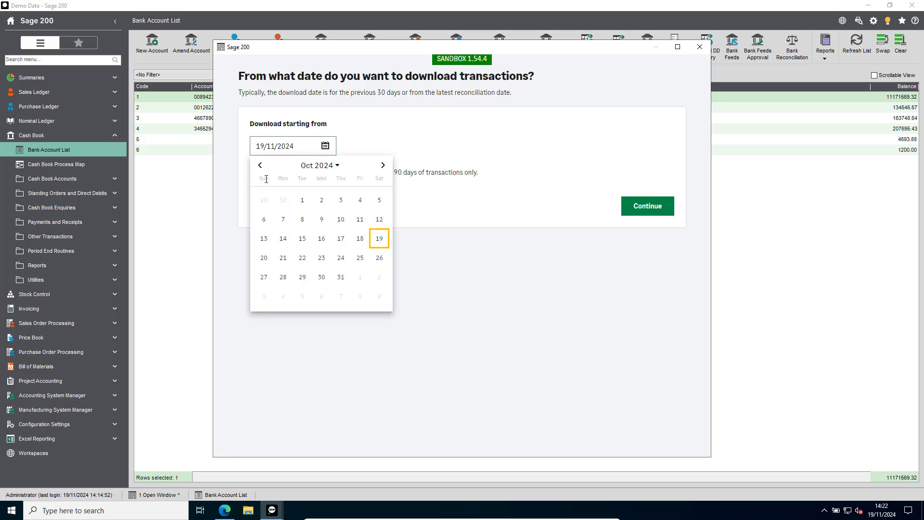
left_click(302, 200)
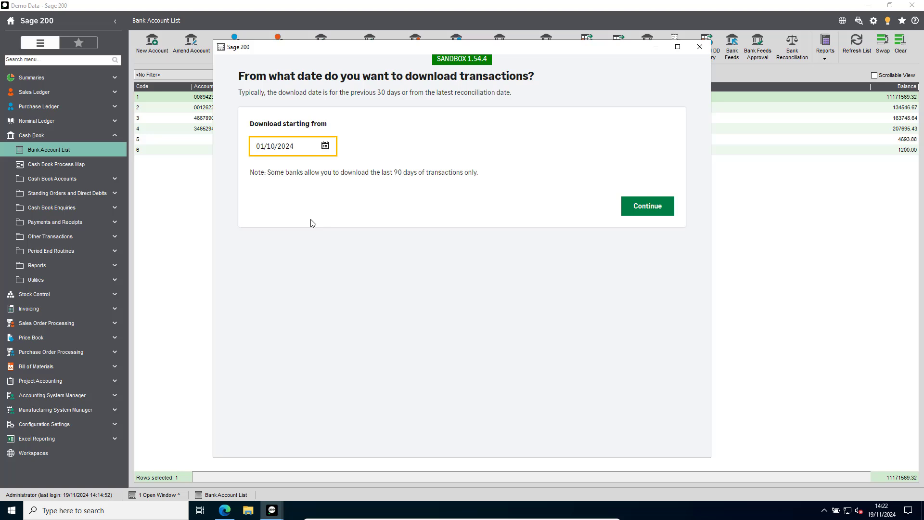
left_click(648, 210)
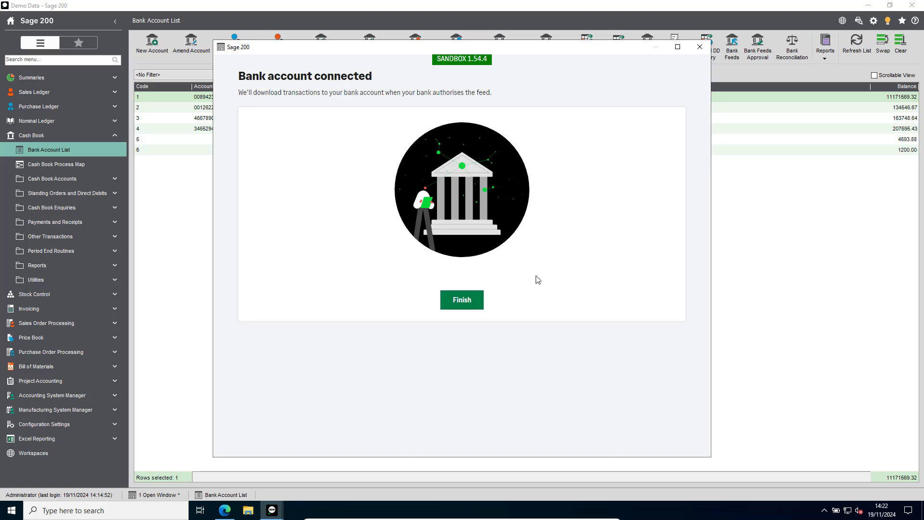
left_click(458, 295)
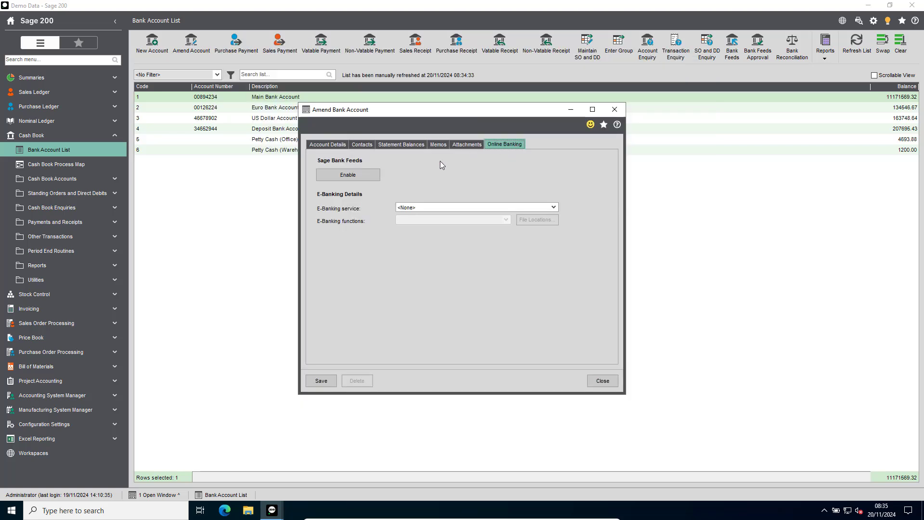
Step: Enable Sage Bank Feeds with the manual statement import option and sign up using the contact's e-mail and its confirmation
left_click(370, 177)
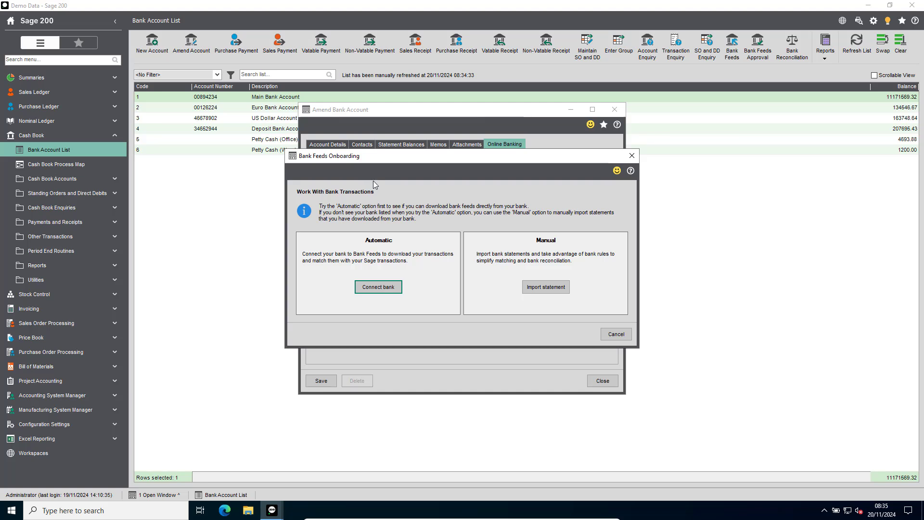
left_click(546, 288)
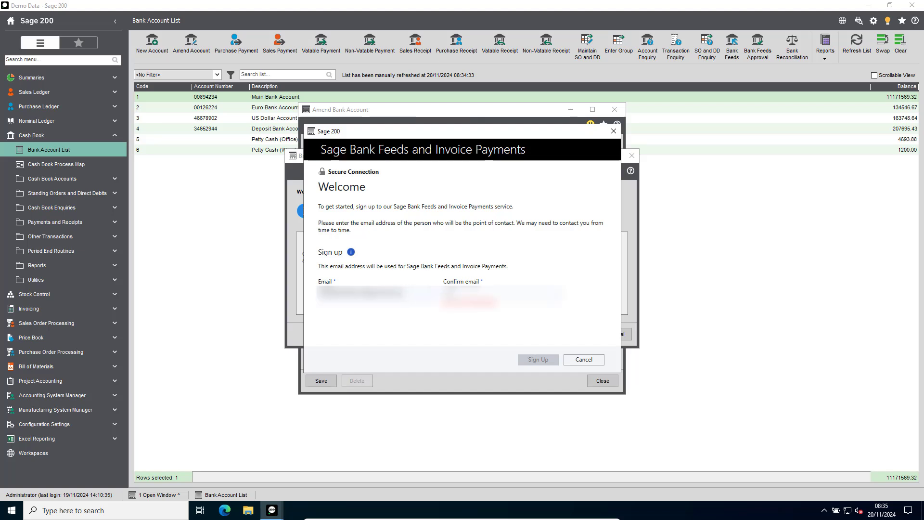
key("ctrl+v")
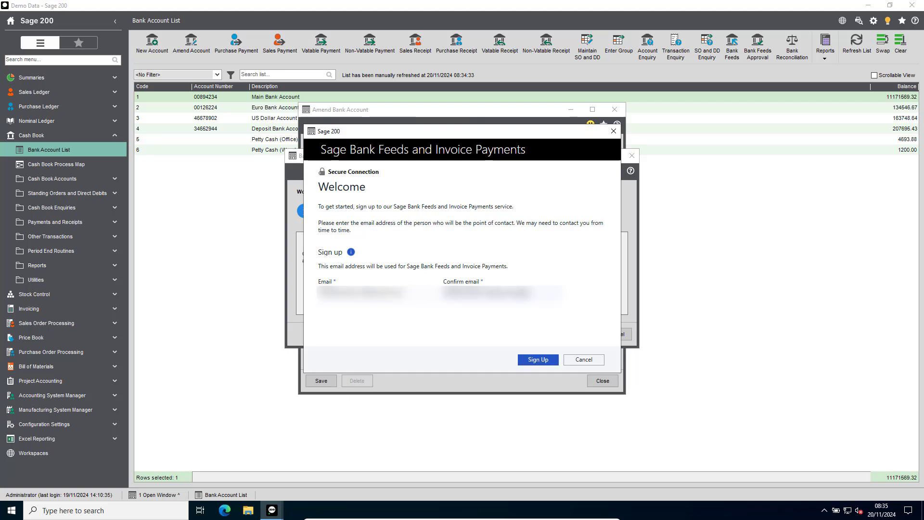
left_click(535, 360)
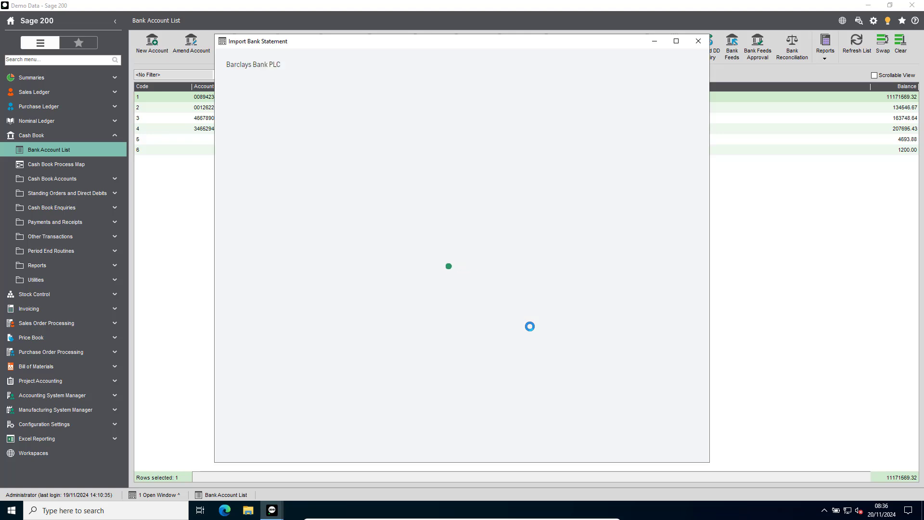
Step: Upload 3-column-CSV-import-template.csv from the Downloads folder as the bank statement file
left_click(488, 212)
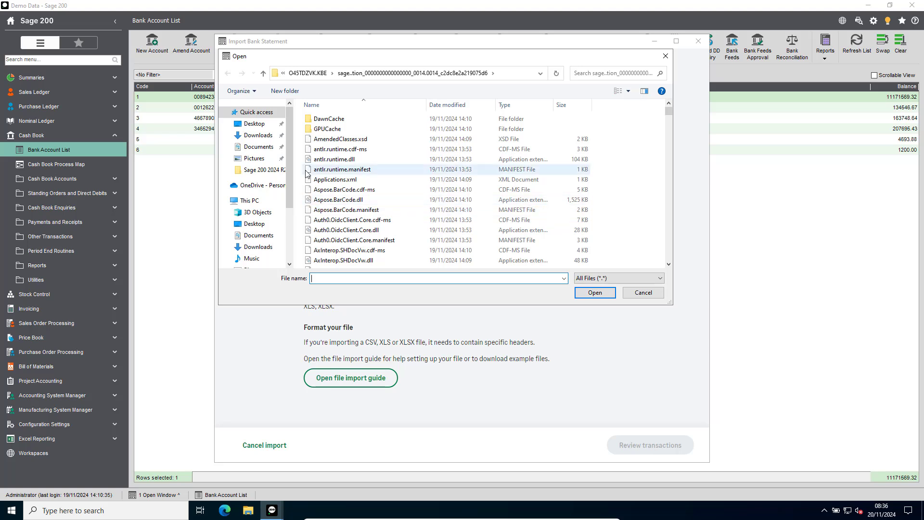
left_click(259, 136)
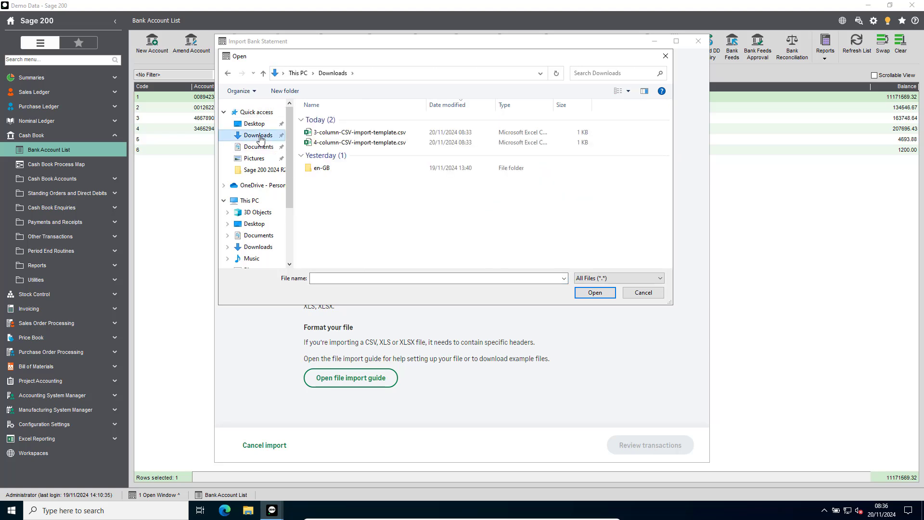
left_click(366, 132)
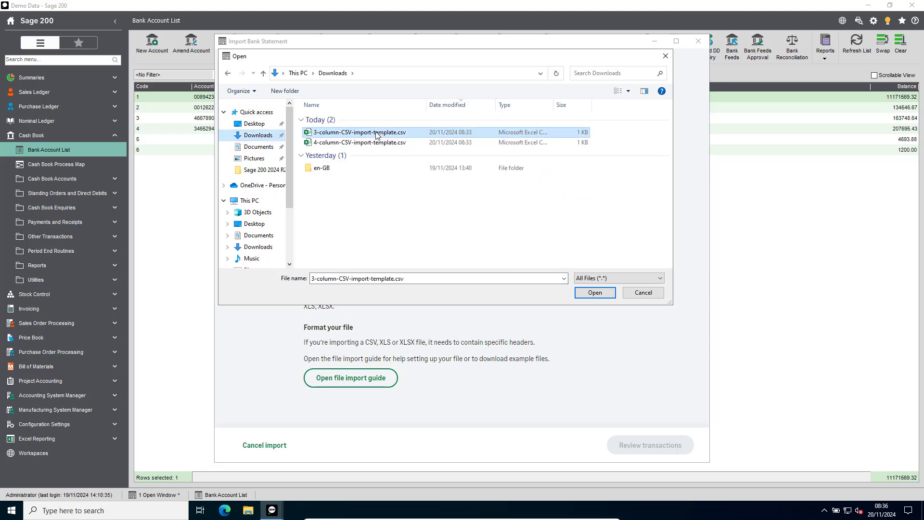
left_click(577, 291)
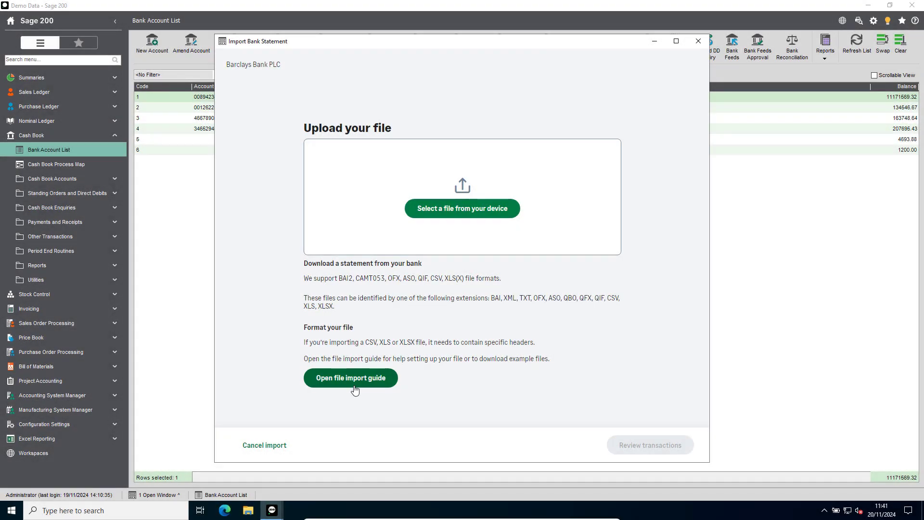
Step: Read the file import guide for CSV files with 3 columns, including its additional column headers, and close the guide
left_click(355, 387)
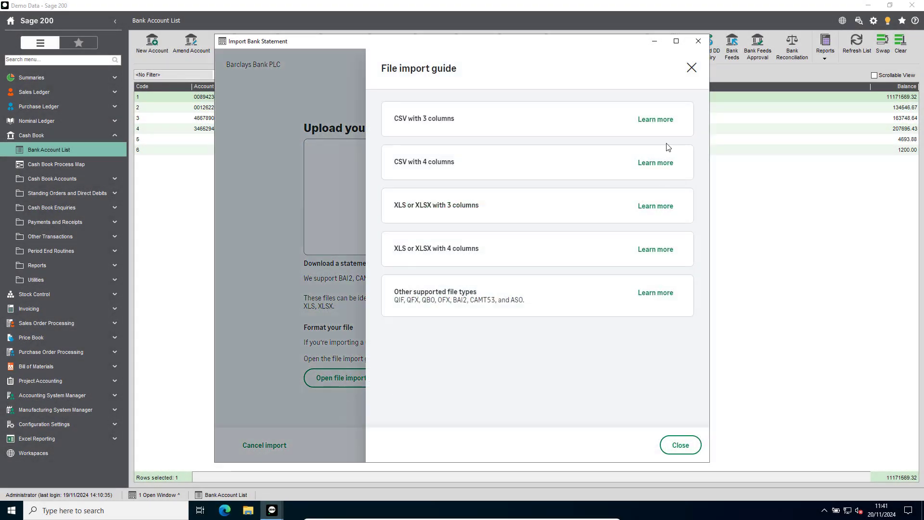
left_click(658, 122)
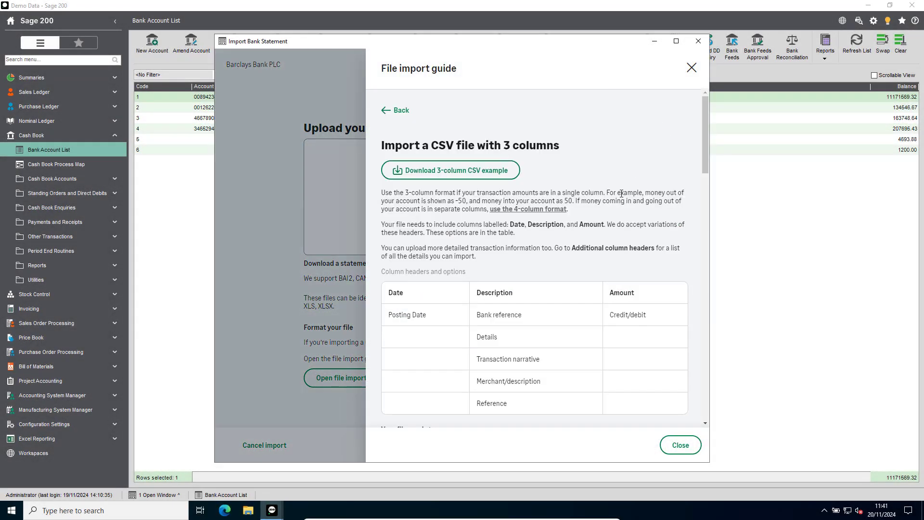
scroll(621, 193, "down", 15)
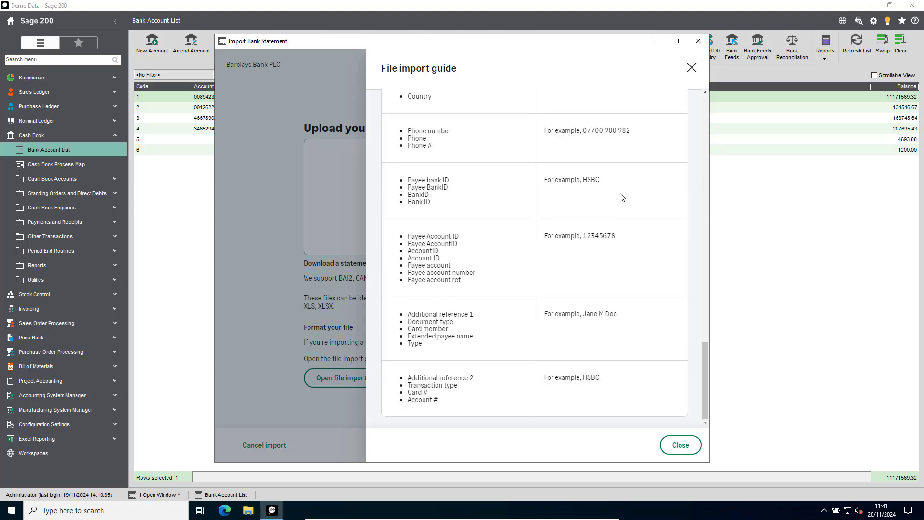
left_click(676, 446)
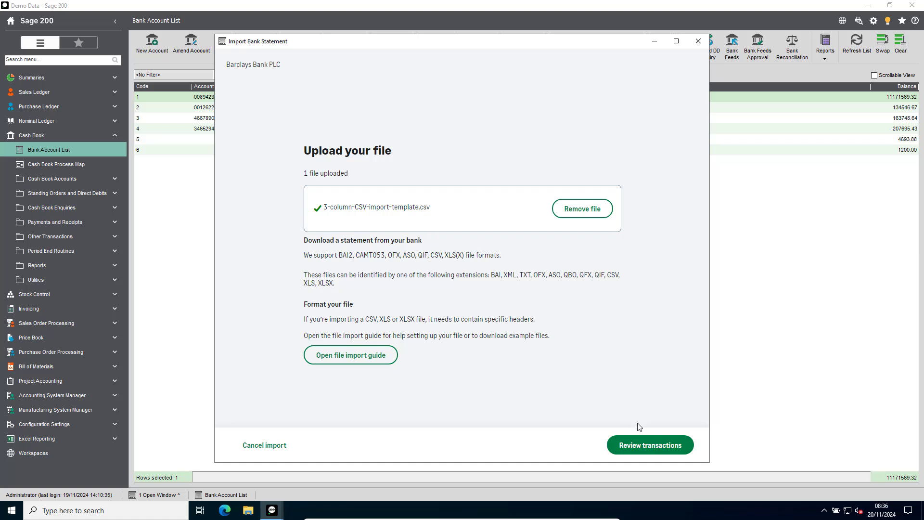
Step: Review the uploaded statement's transactions, complete the import and dismiss the import confirmations
left_click(645, 448)
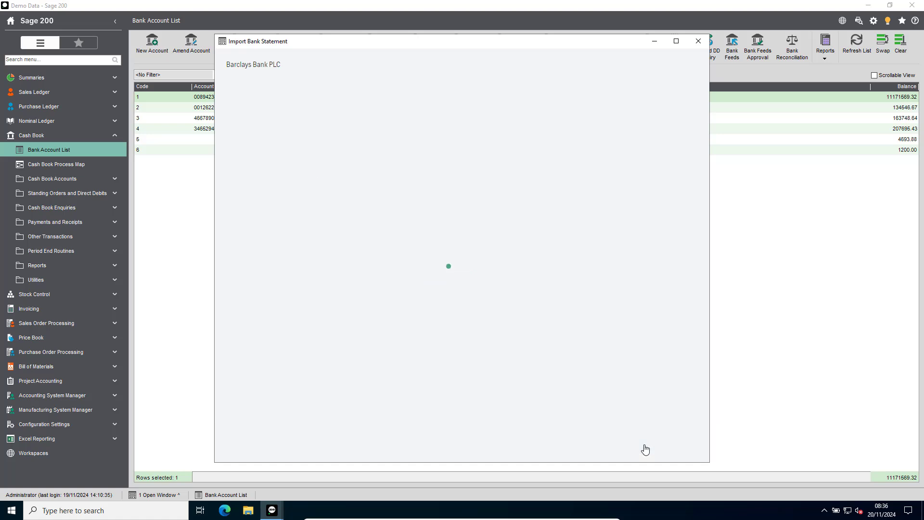
left_click(338, 253)
left_click(669, 446)
left_click(669, 446)
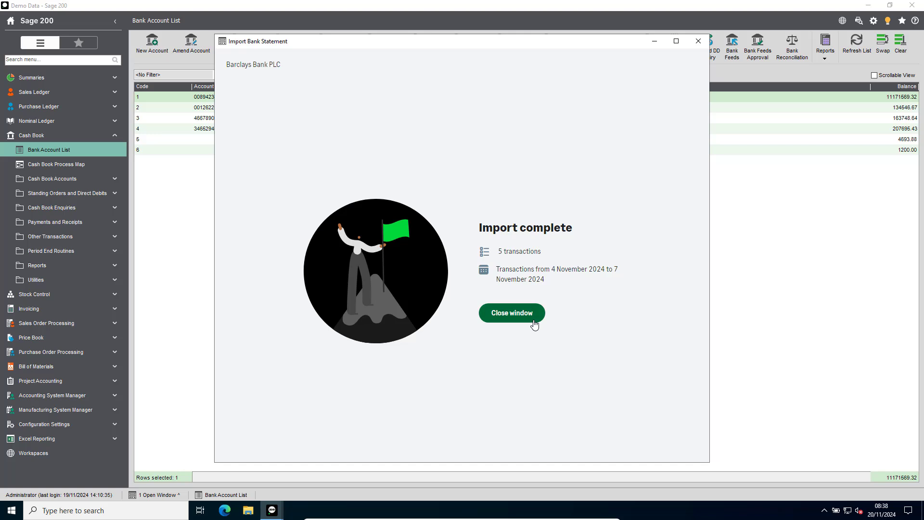
left_click(534, 325)
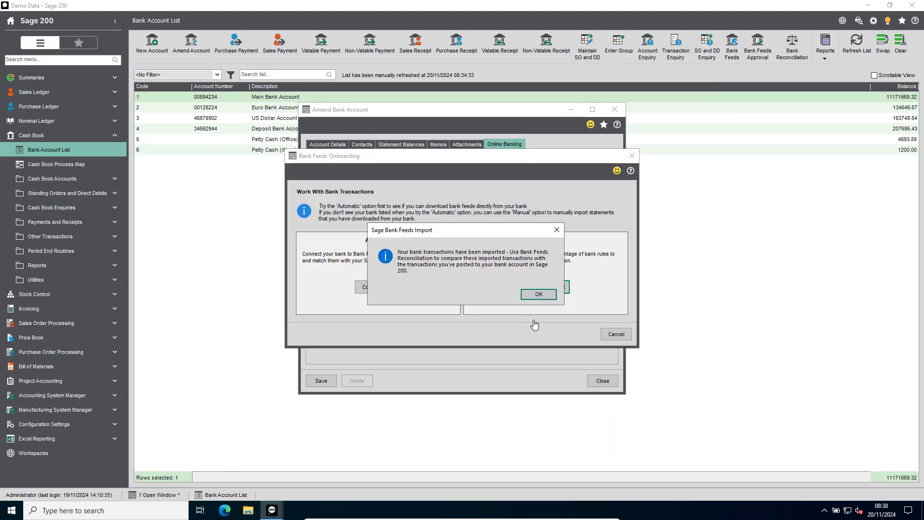
left_click(548, 297)
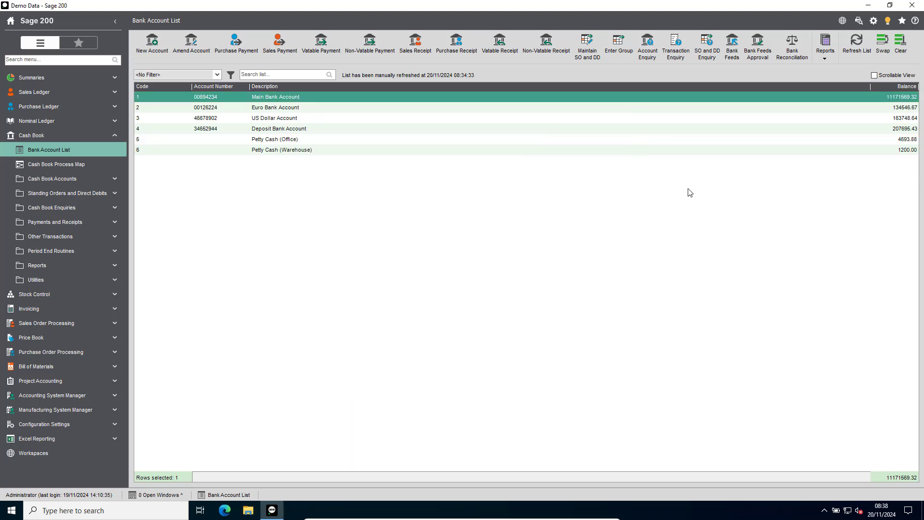
Step: Download the bank transactions for the Main Bank Account in Bank Feeds, review them and close the window
left_click(732, 52)
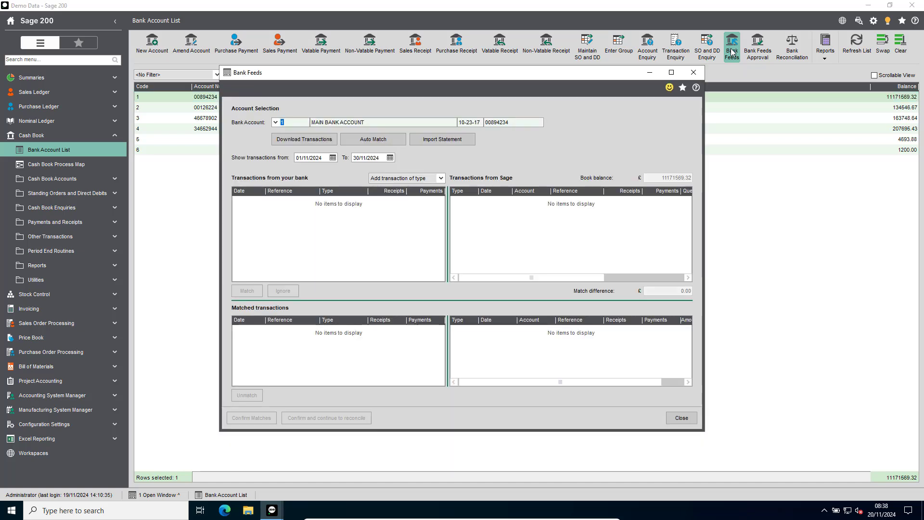
left_click(320, 143)
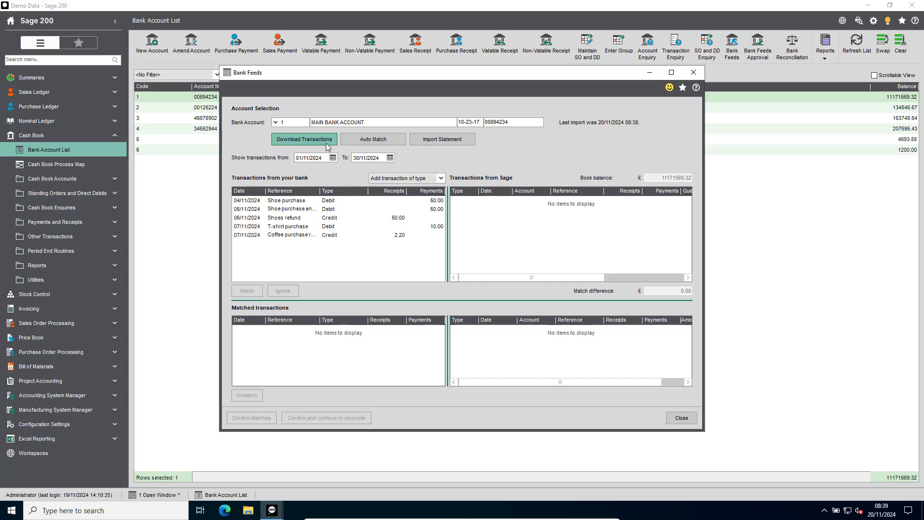
left_click(681, 418)
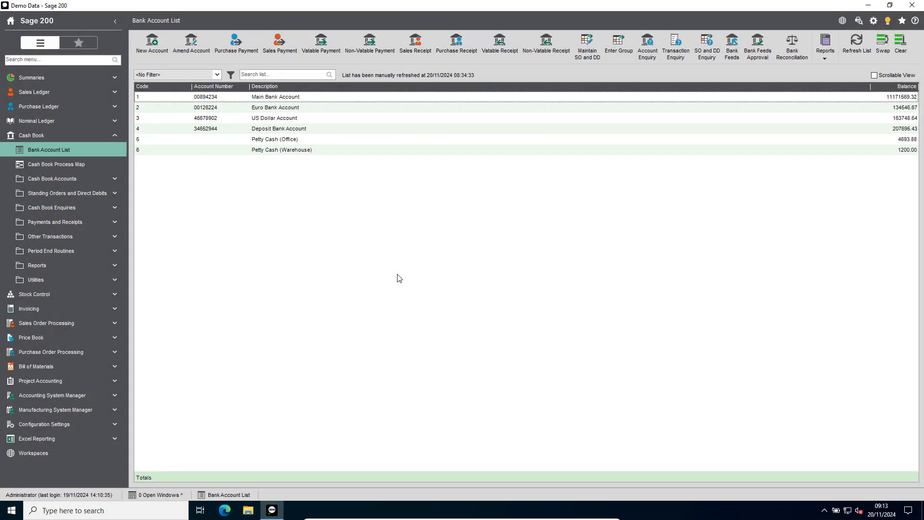
Step: Convert the Main Bank Account's import-only bank feed to automatic, finding Sage Demo as the bank to connect
left_click(285, 98)
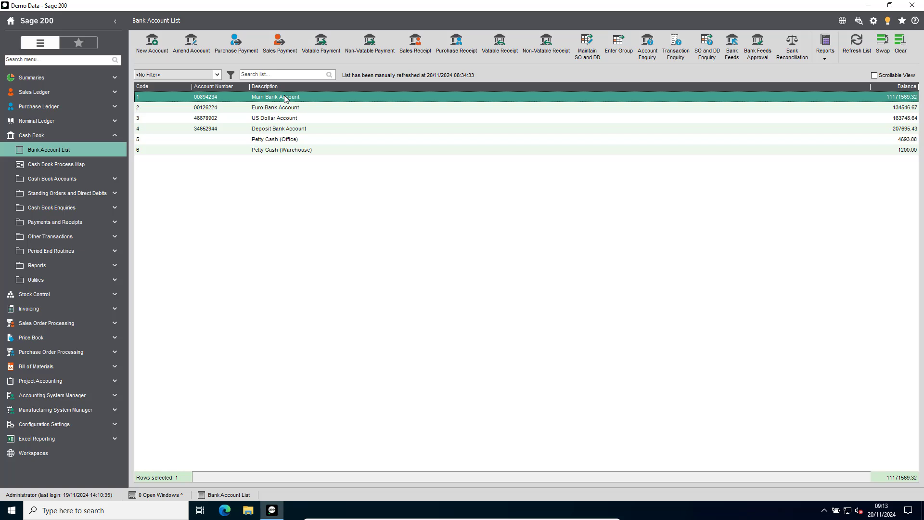
left_click(191, 35)
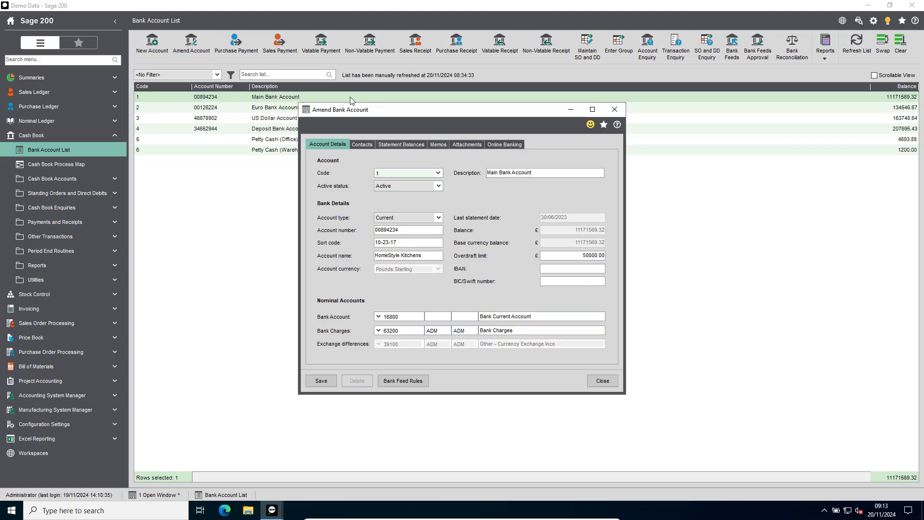
left_click(508, 146)
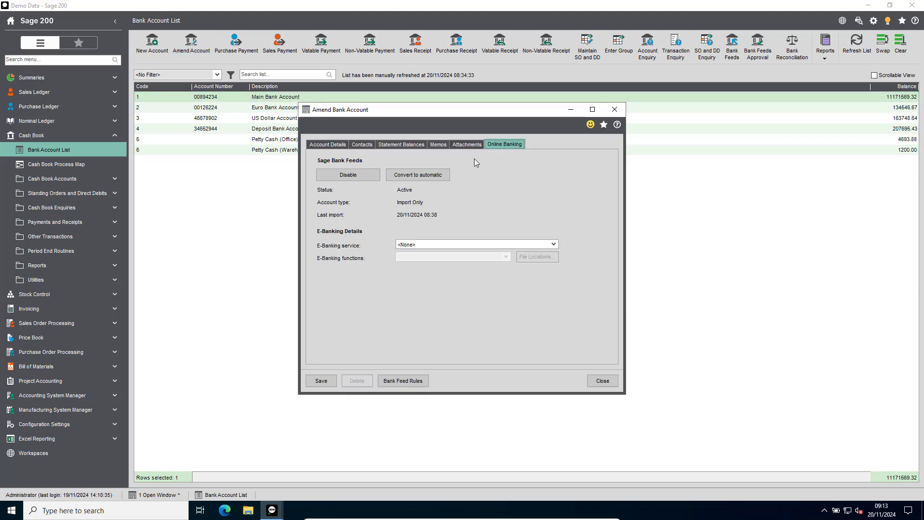
left_click(435, 175)
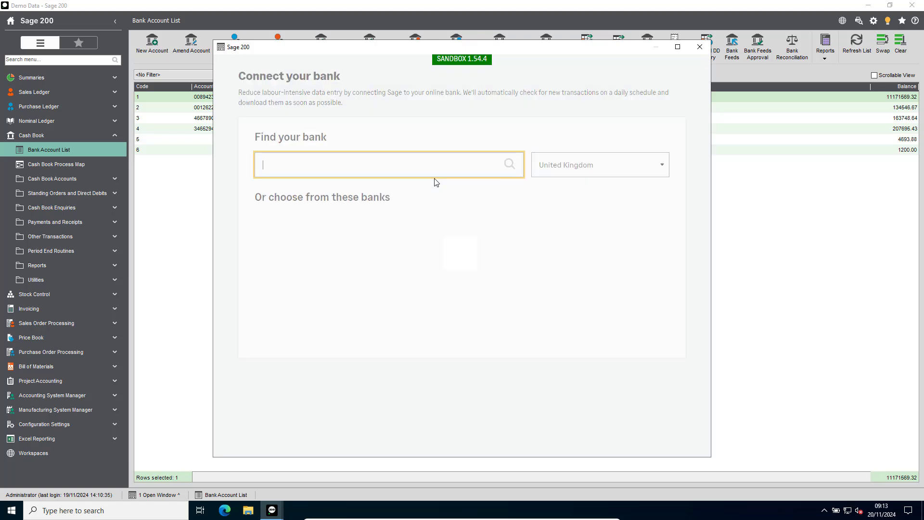
type("Sage Demo")
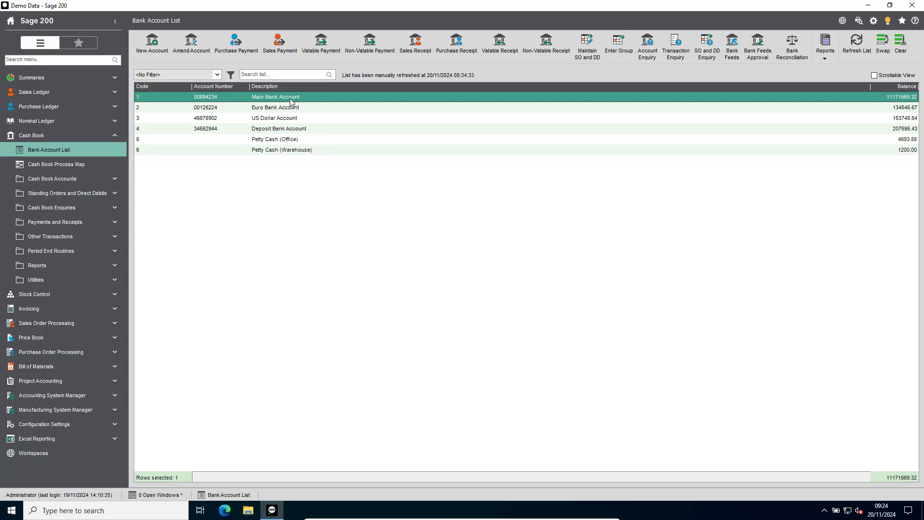
Step: Disable Sage Bank Feeds for the Main Bank Account and start enabling it again with the manual statement import option
left_click(192, 45)
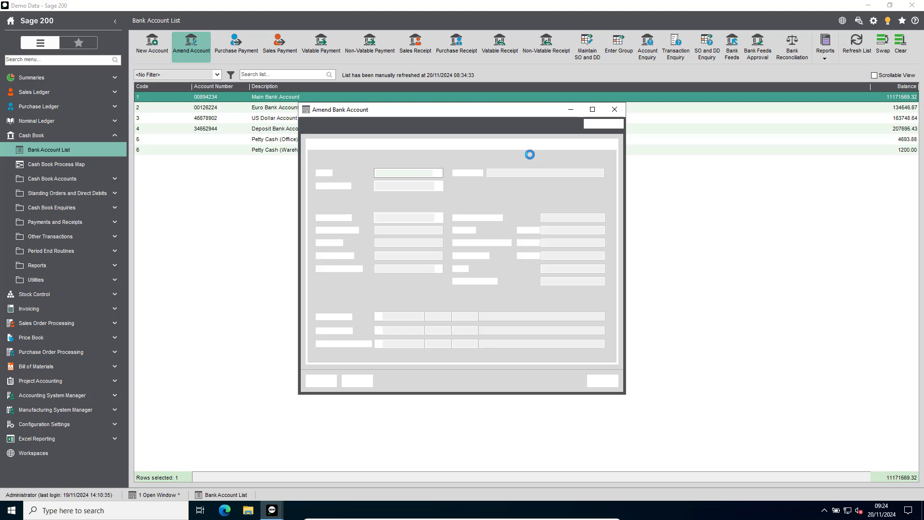
left_click(512, 146)
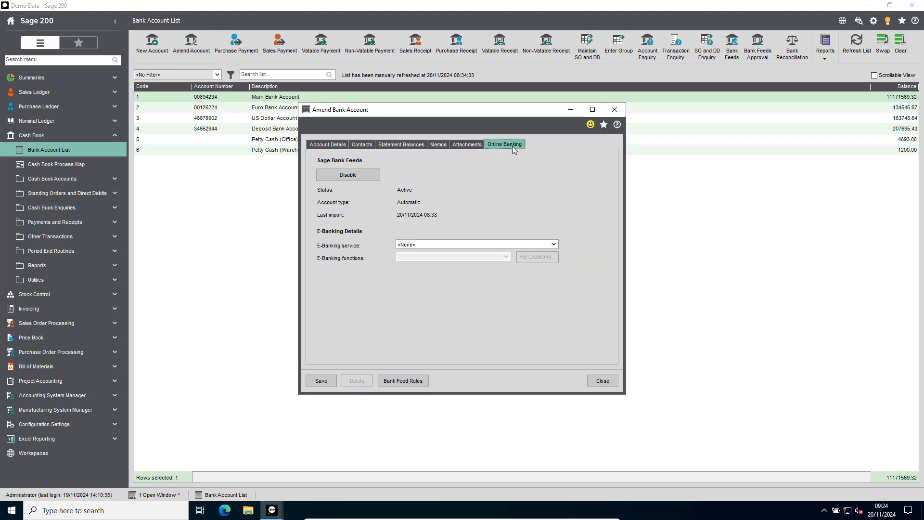
left_click(357, 180)
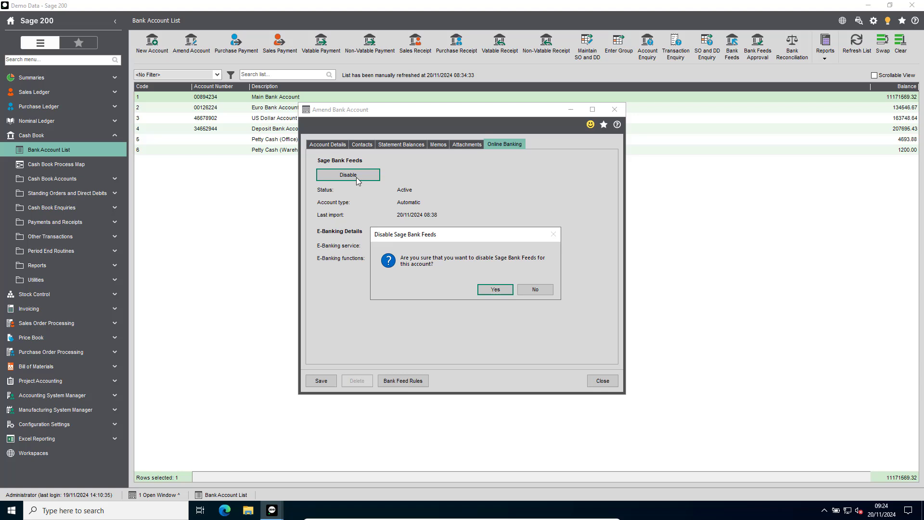
left_click(496, 293)
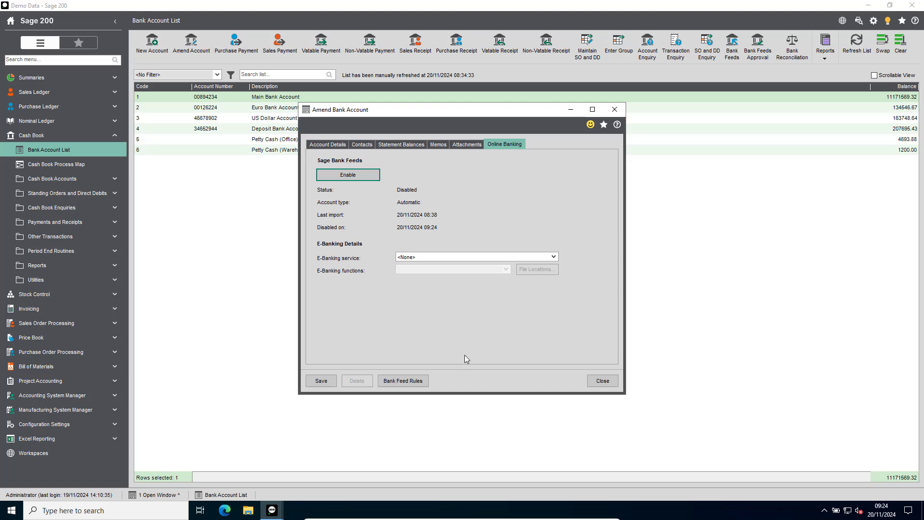
left_click(369, 184)
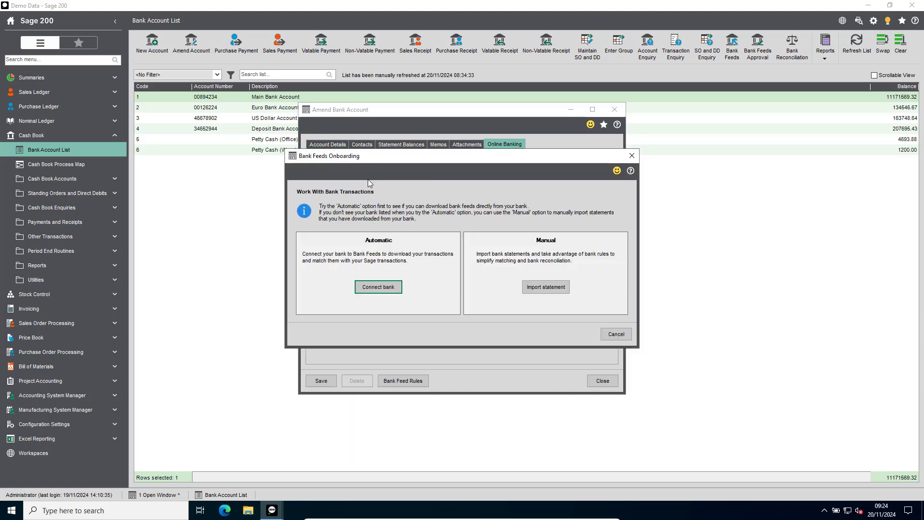
left_click(542, 291)
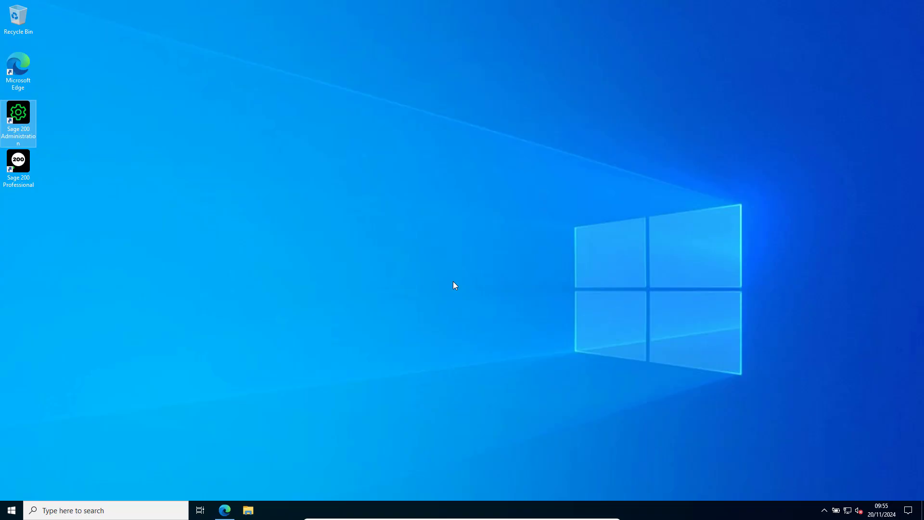
Step: Switch to Sage 200 System Administration and open the feature authorisations for the Admin role
left_click(23, 121)
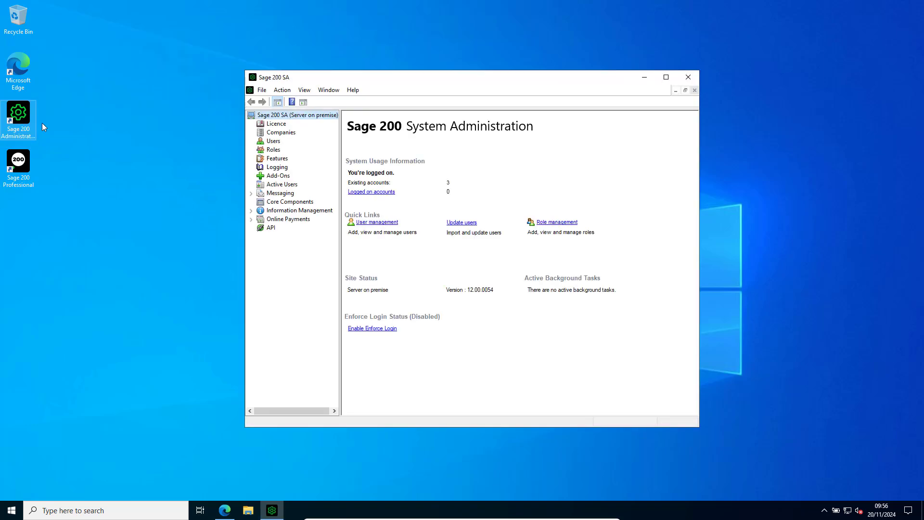
left_click(274, 150)
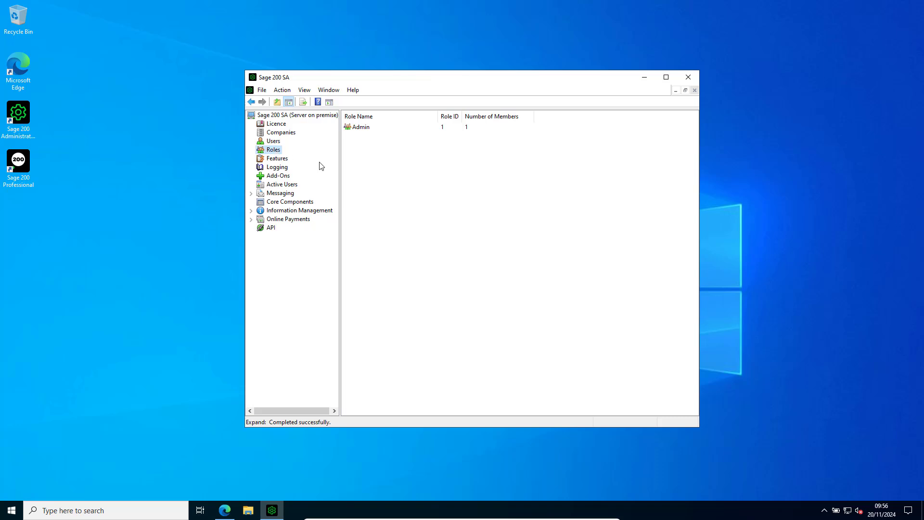
left_click(368, 129)
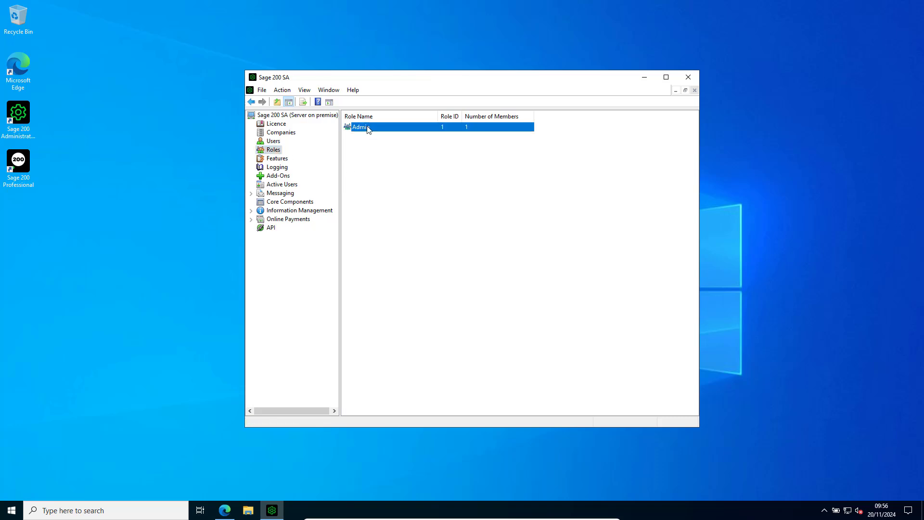
right_click(368, 129)
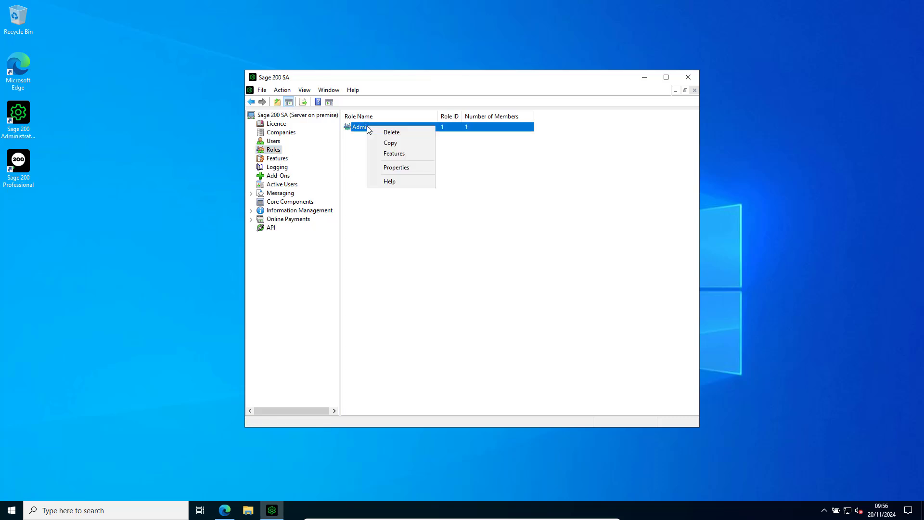
left_click(395, 156)
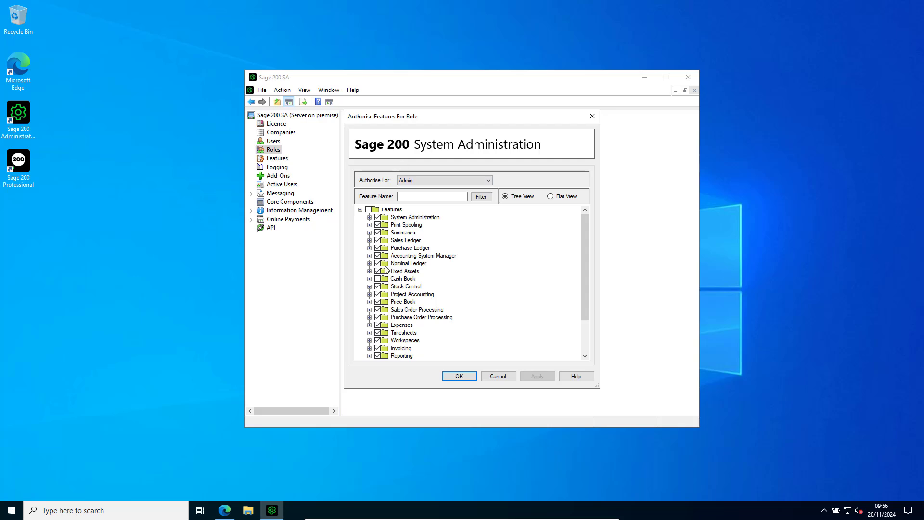
Step: Authorise Amend Bank Account Details, Bank Feeds Reconciliation and Bank Feeds Download Transactions under the Cash Book's Advanced features and save the role
left_click(369, 279)
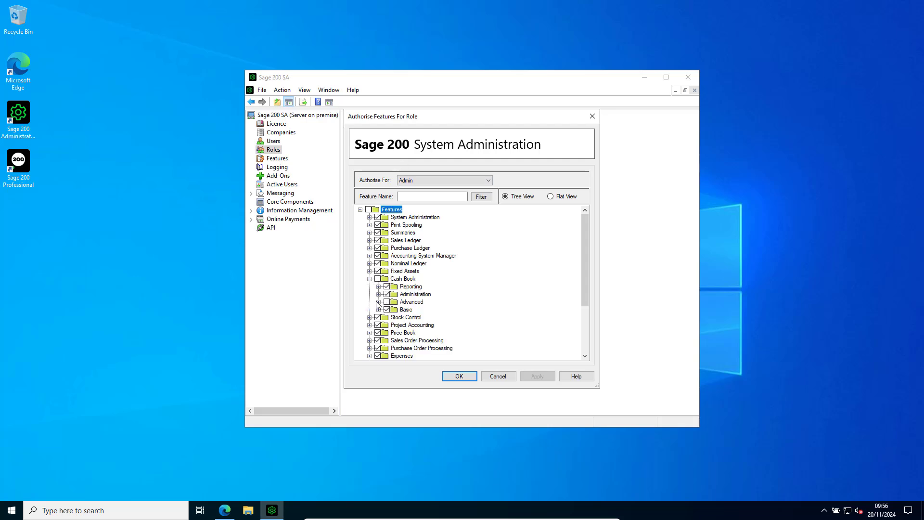
left_click(378, 302)
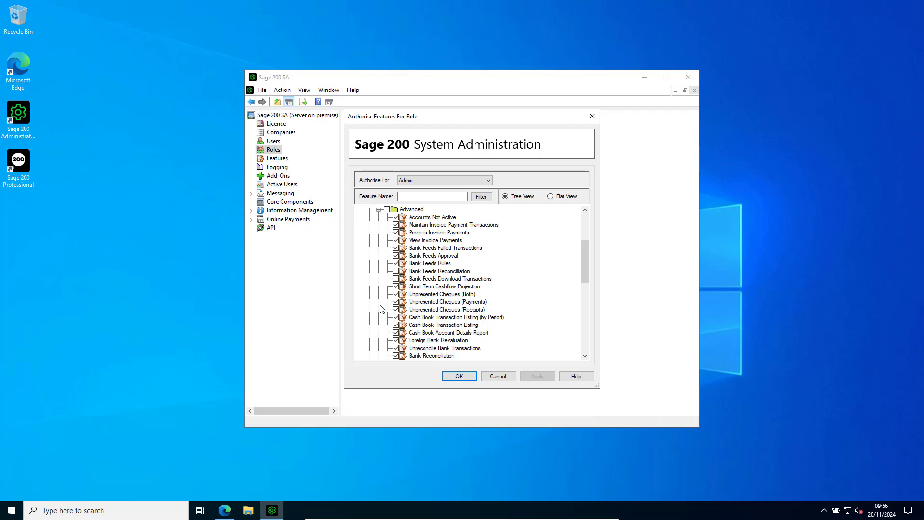
scroll(380, 308, "down", 7)
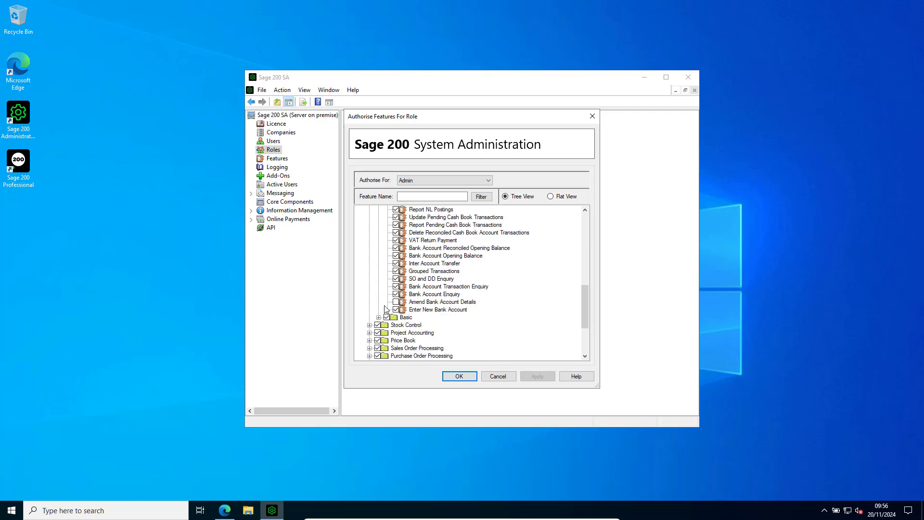
left_click(396, 302)
scroll(411, 297, "up", 7)
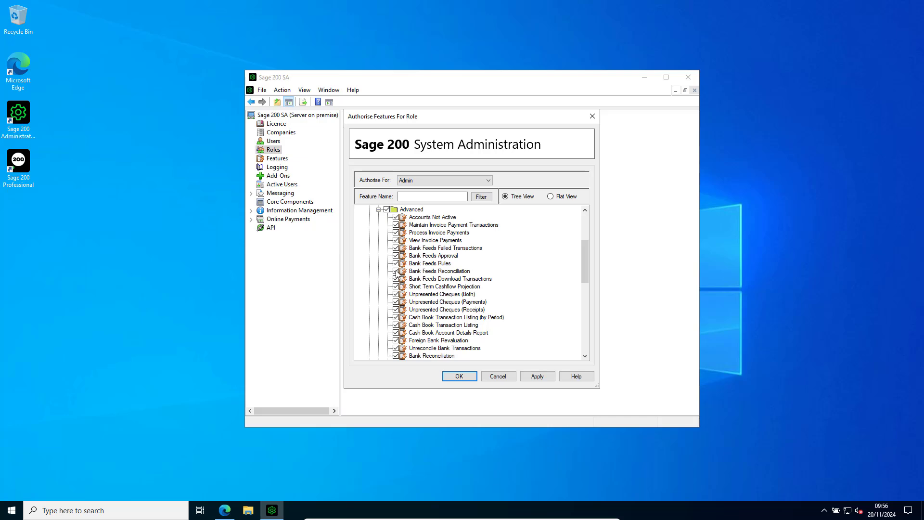
left_click(470, 378)
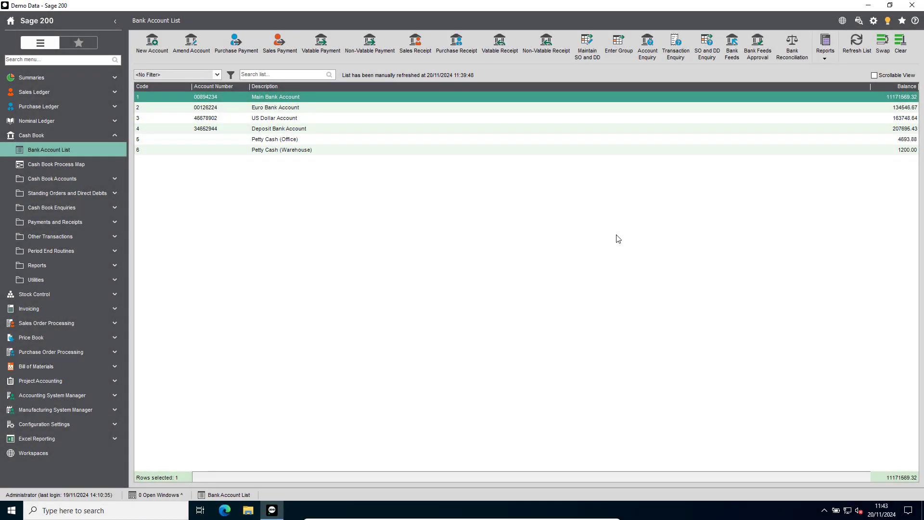
Step: Switch to Sage 200, open Bank Feeds for the Main Bank Account and download its latest transactions
left_click(731, 44)
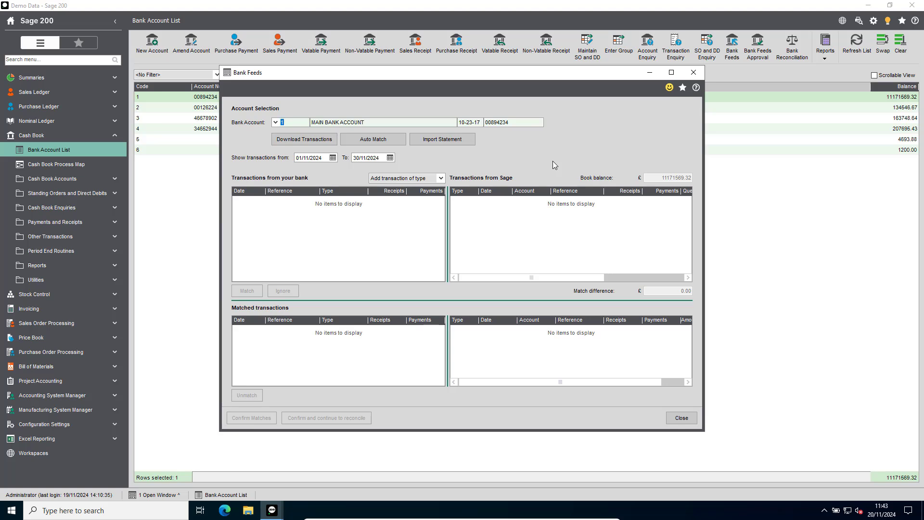
left_click(316, 139)
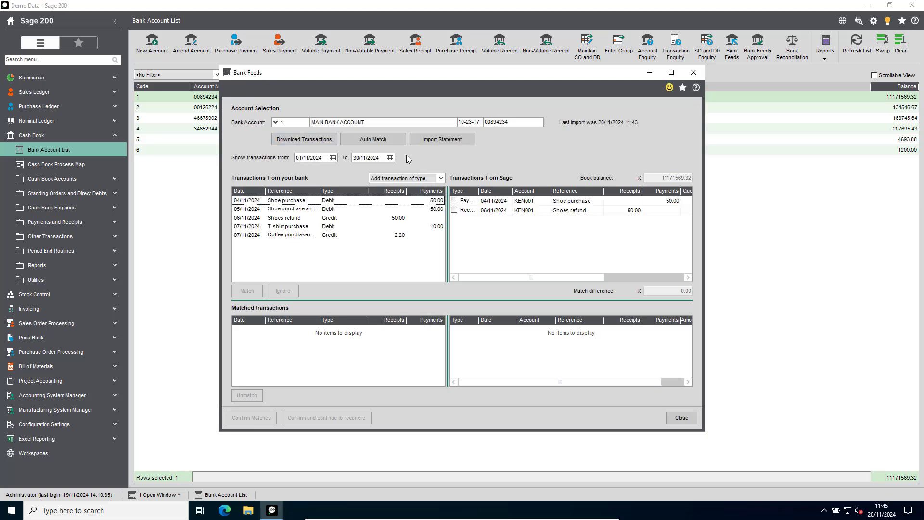
Step: Limit the displayed transactions to an end date of 06/11/2024, and restore the end date to 30/11/2024
left_click(390, 158)
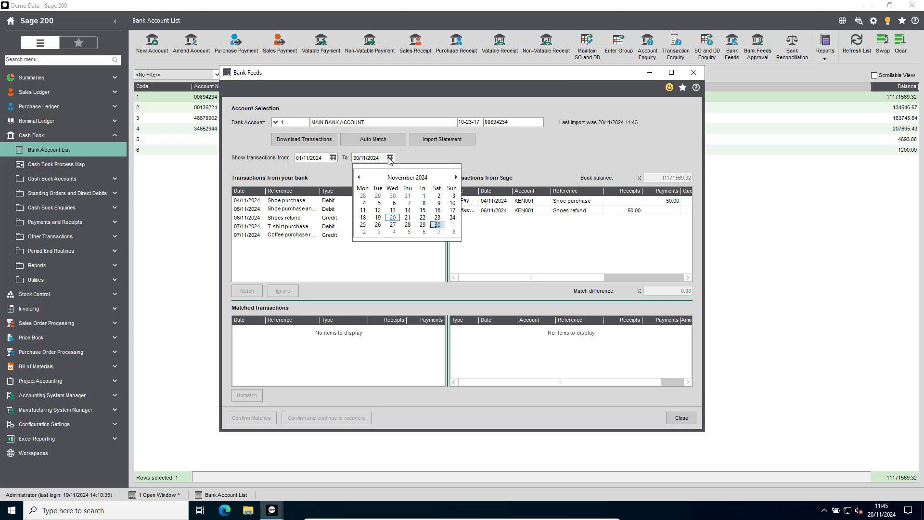
left_click(395, 204)
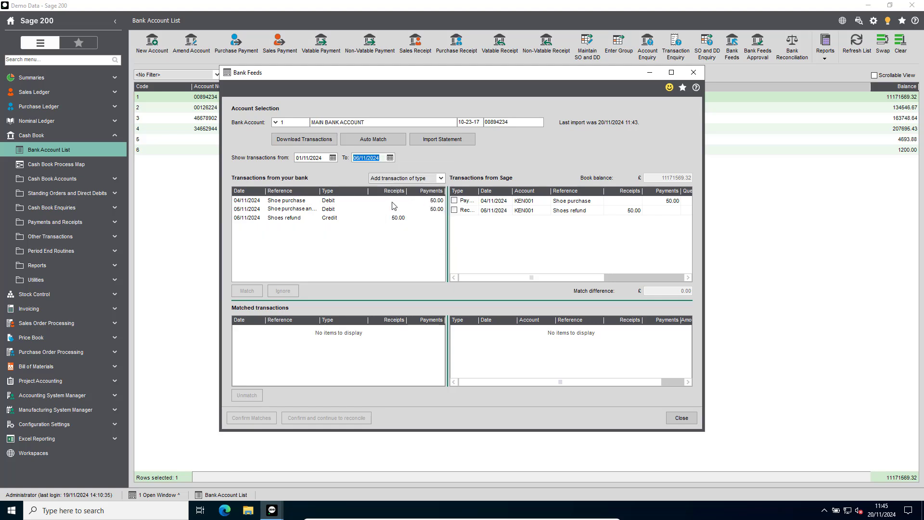
left_click(390, 158)
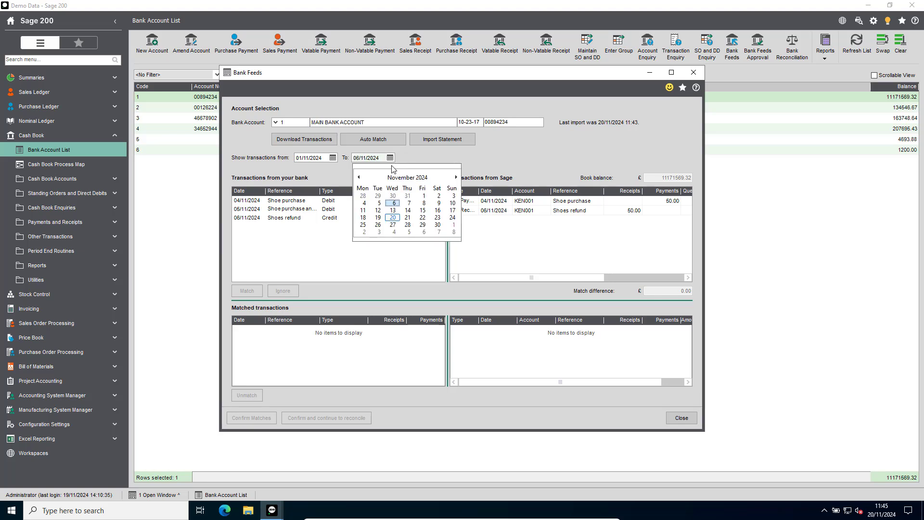
left_click(438, 225)
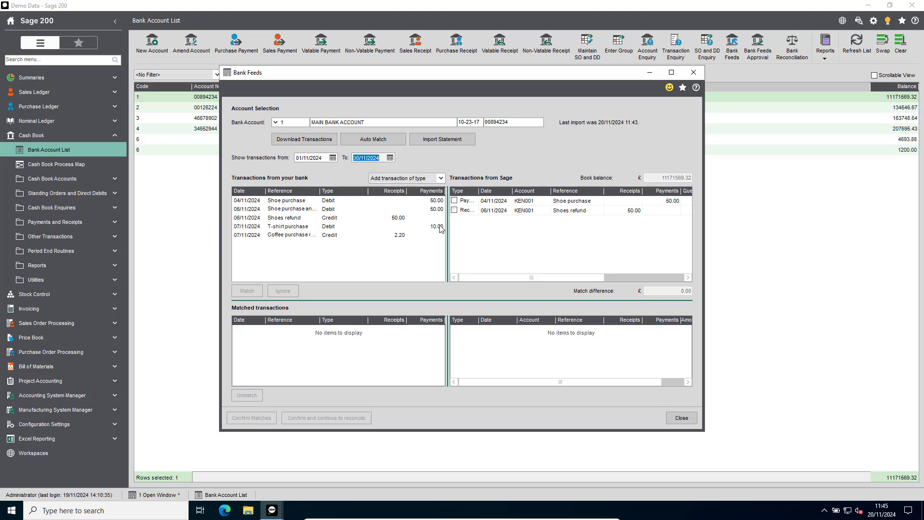
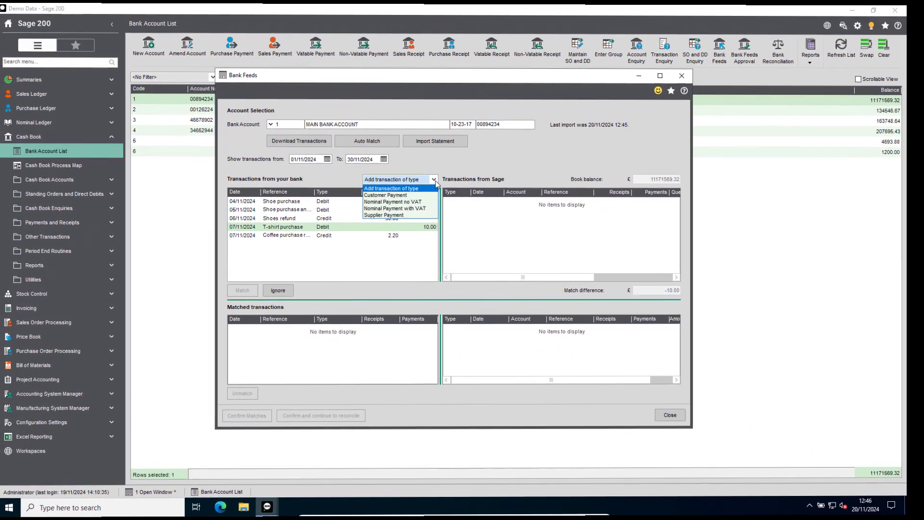
Step: Add a supplier payment for Kenway Ltd from the 10.00 T-shirt purchase and save it with a new bank feed rule
left_click(411, 215)
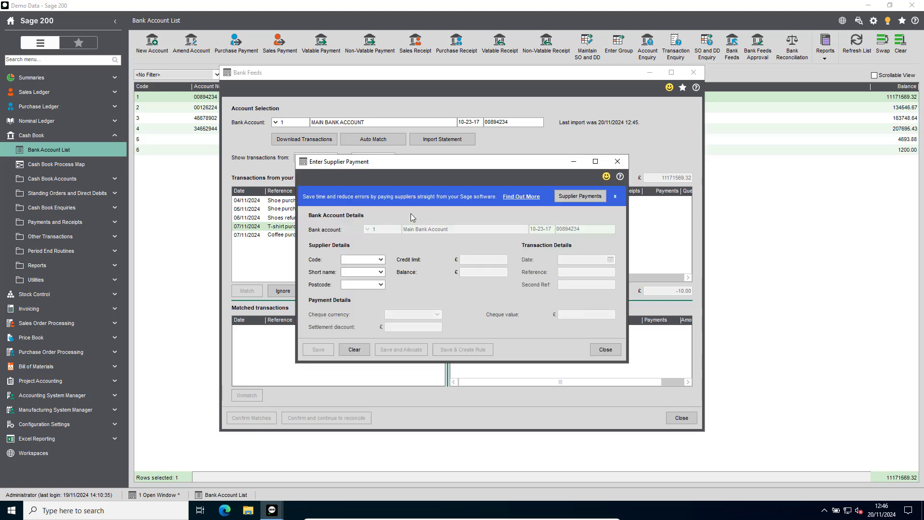
left_click(381, 259)
scroll(409, 332, "down", 5)
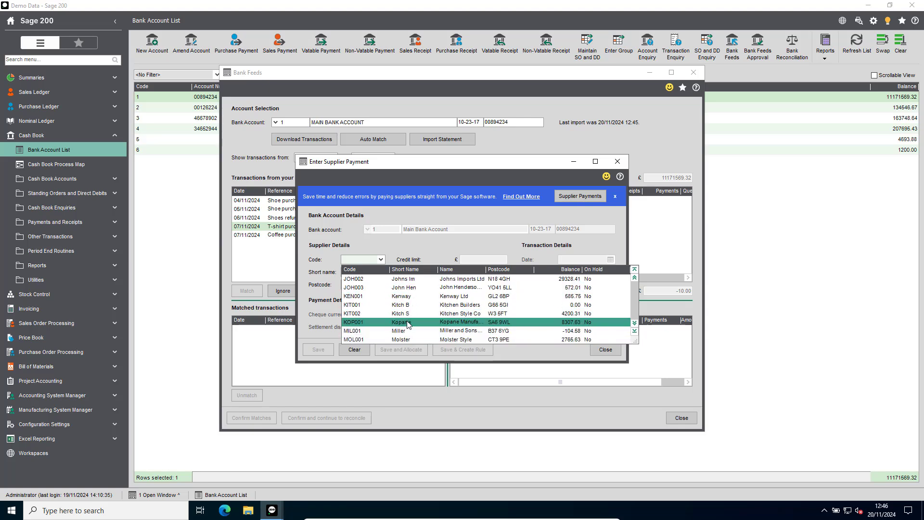
left_click(401, 295)
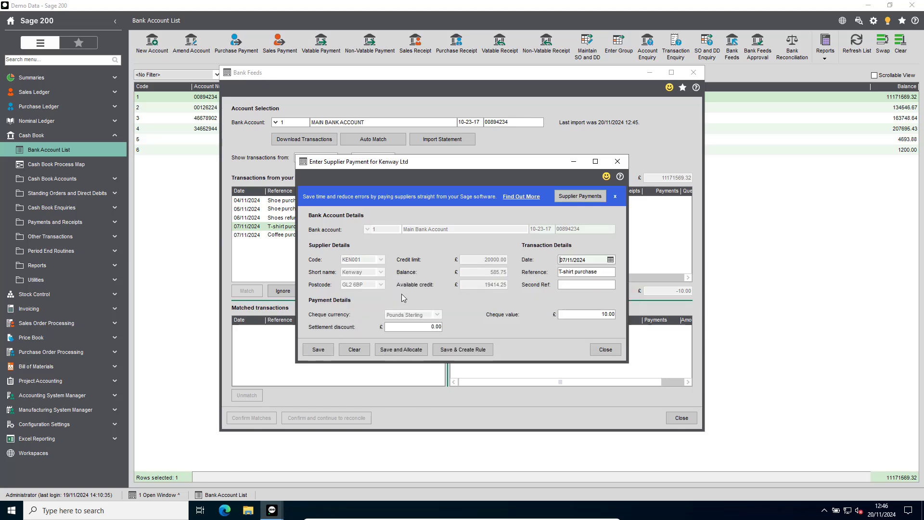
left_click(468, 349)
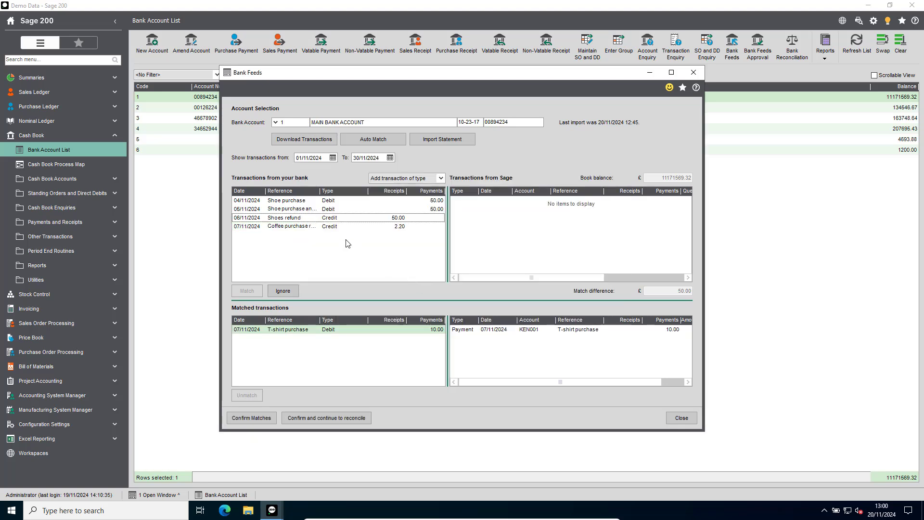
Step: Start a supplier receipt for Kenway Ltd with both the Shoes refund and the Coffee purchase credit selected, and clear the entry without saving
left_click(291, 219)
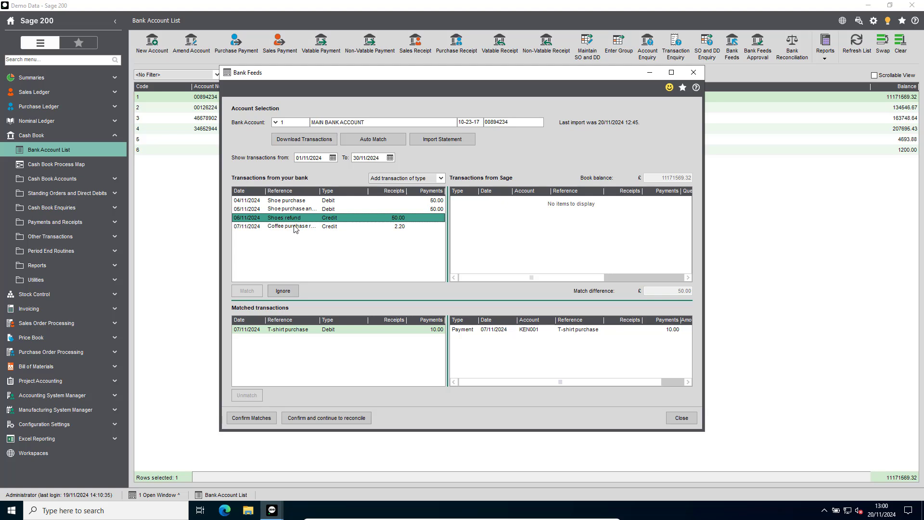
left_click(295, 226, "ctrl")
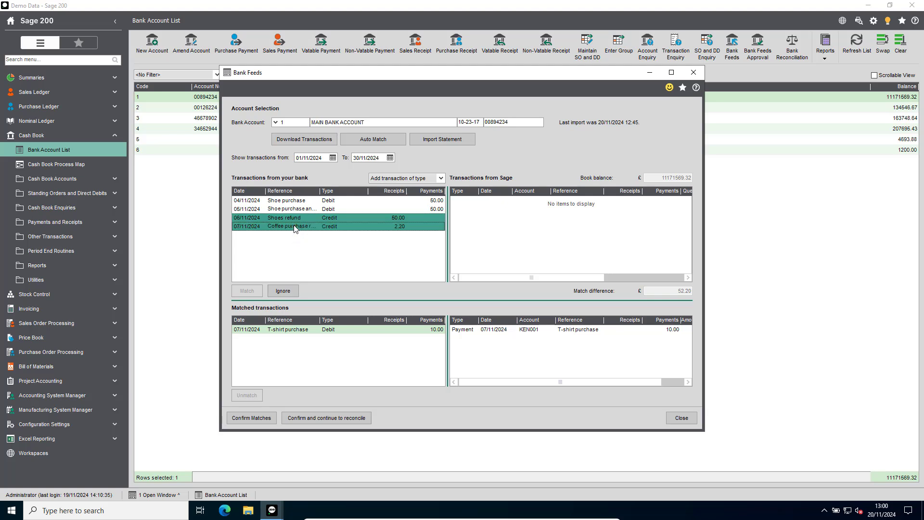
left_click(441, 179)
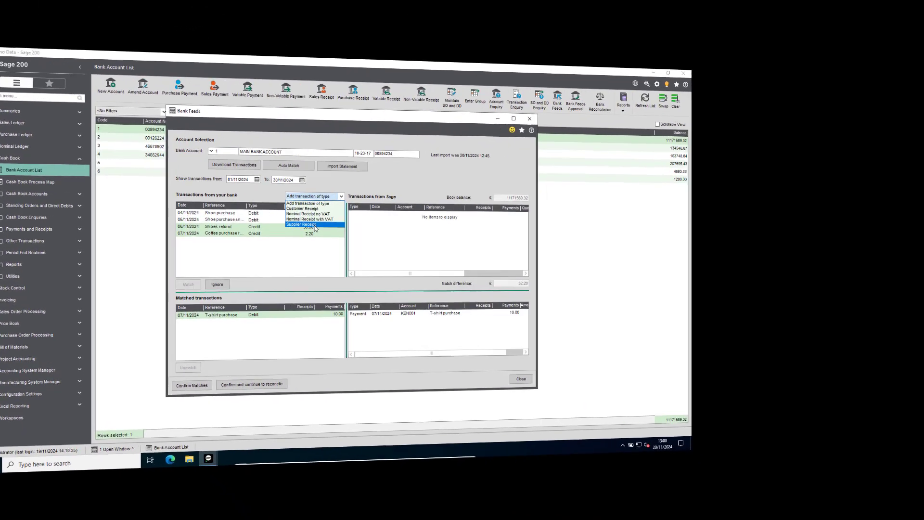
left_click(371, 219)
left_click(192, 250)
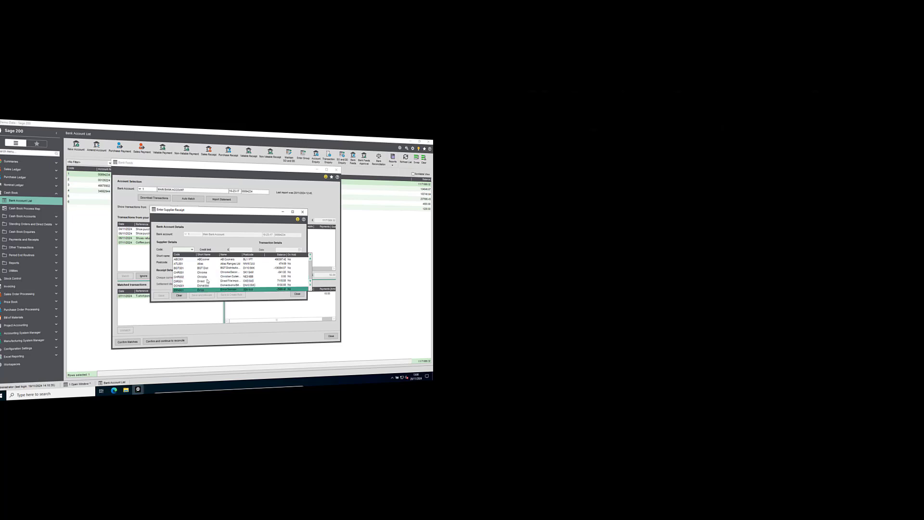
scroll(209, 288, "down", 2)
scroll(210, 291, "down", 3)
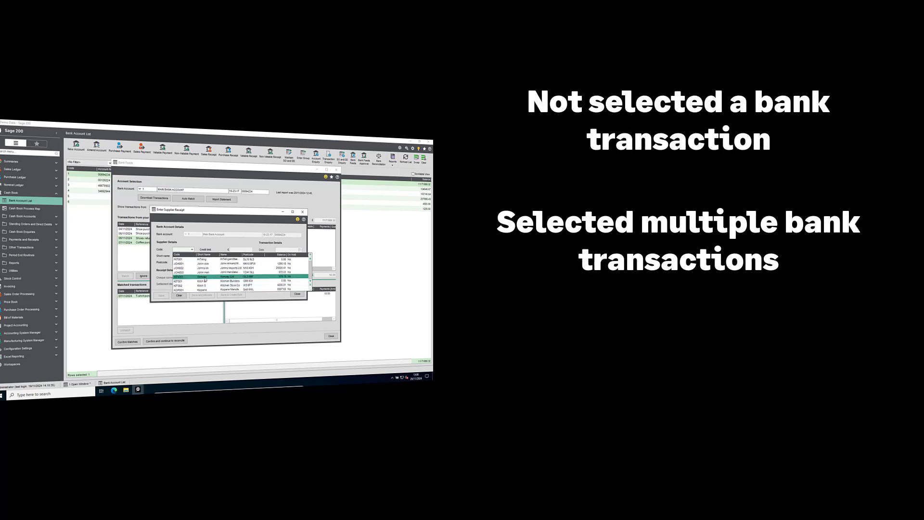
left_click(206, 277)
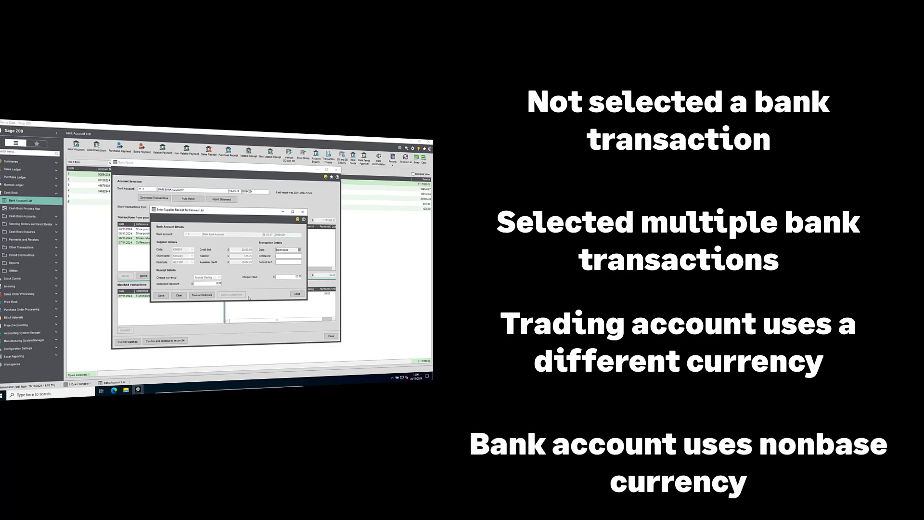
left_click(179, 295)
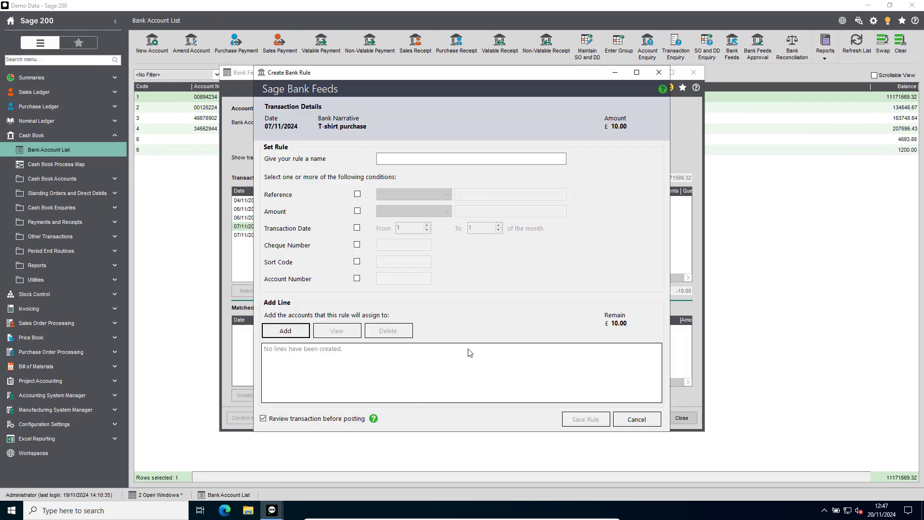
Step: Name the rule "Regular T-shirt restock purchase" and require the reference to equal "T-shirt purchase" and the amount to equal 10.00
left_click(397, 157)
type("Regular T-shirt restock purchase")
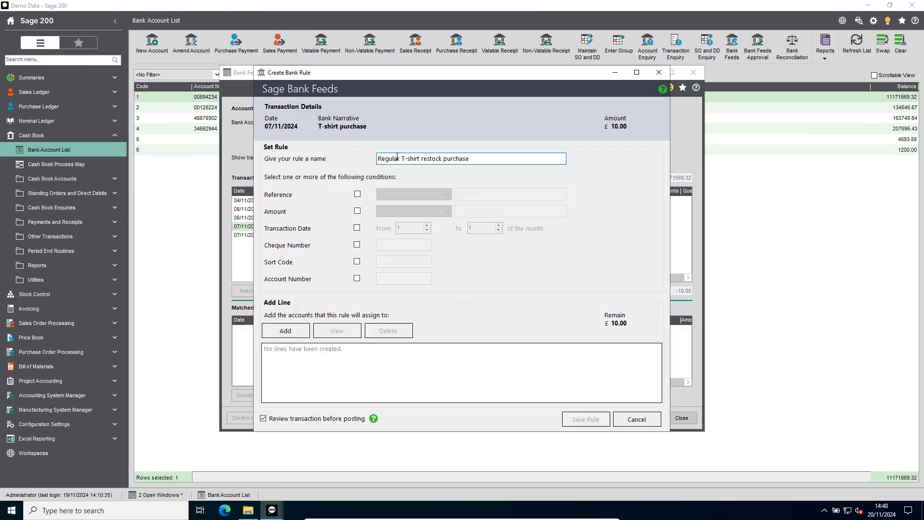
left_click(357, 194)
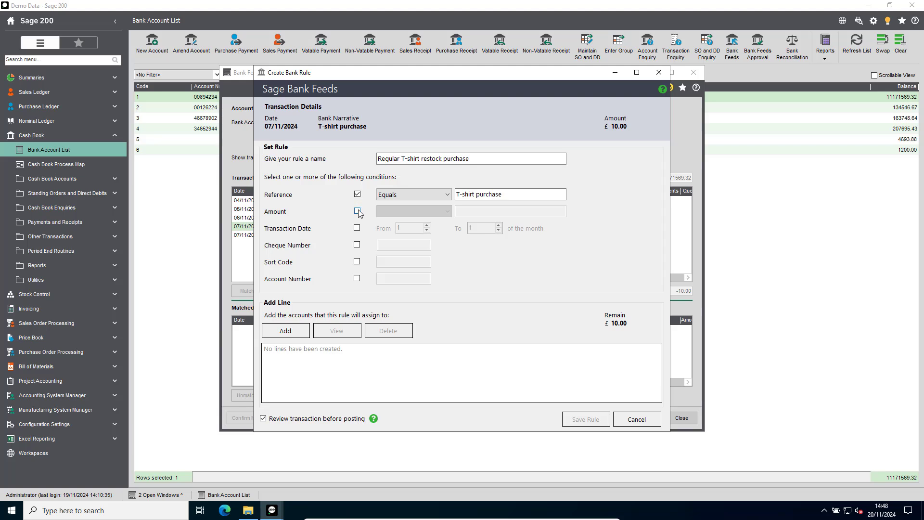
left_click(357, 212)
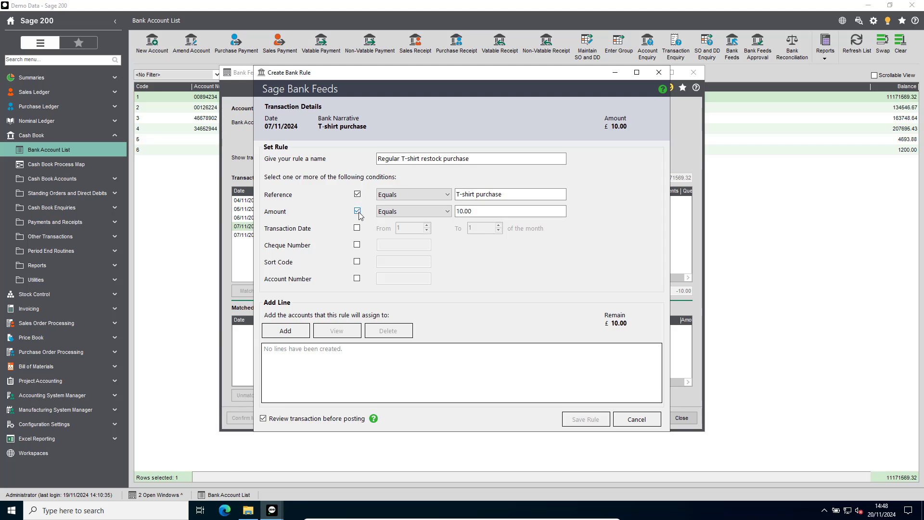
left_click(448, 212)
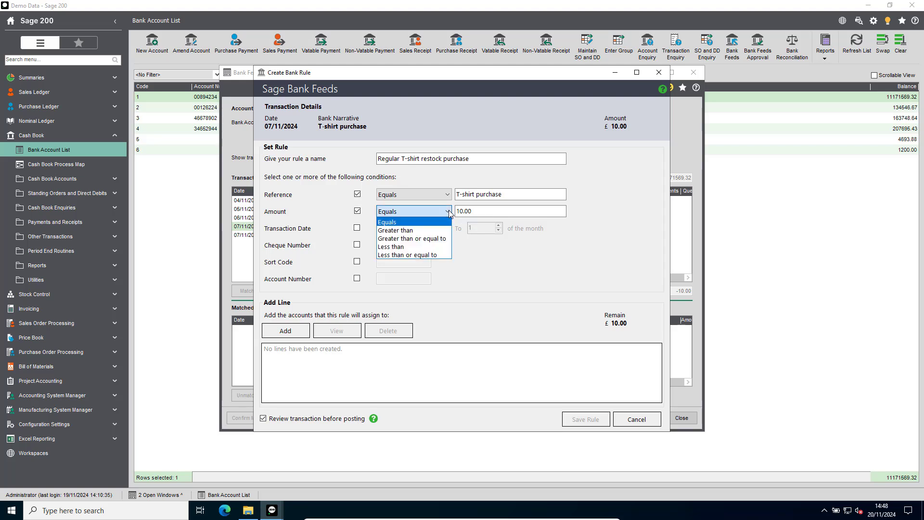
left_click(448, 212)
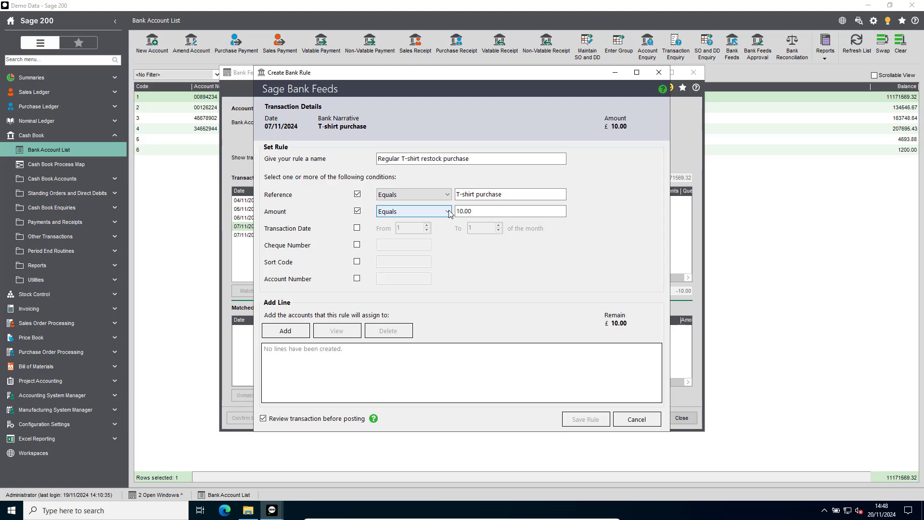
Step: Restrict the rule to transaction dates from 3 to 10 of the month and start adding an account line
left_click(357, 228)
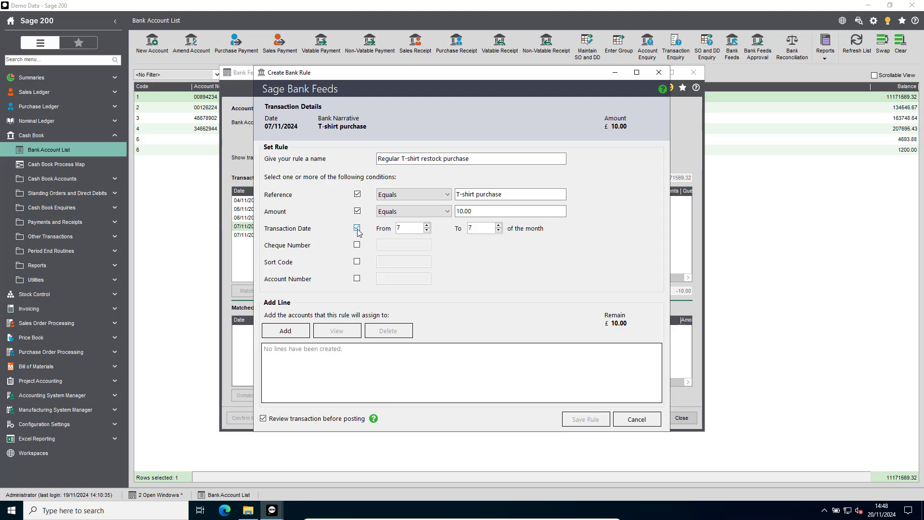
left_click(427, 230)
left_click(427, 231)
left_click(427, 231)
left_click(499, 225)
left_click(498, 225)
left_click(499, 226)
left_click(498, 226)
left_click(499, 231)
left_click(286, 331)
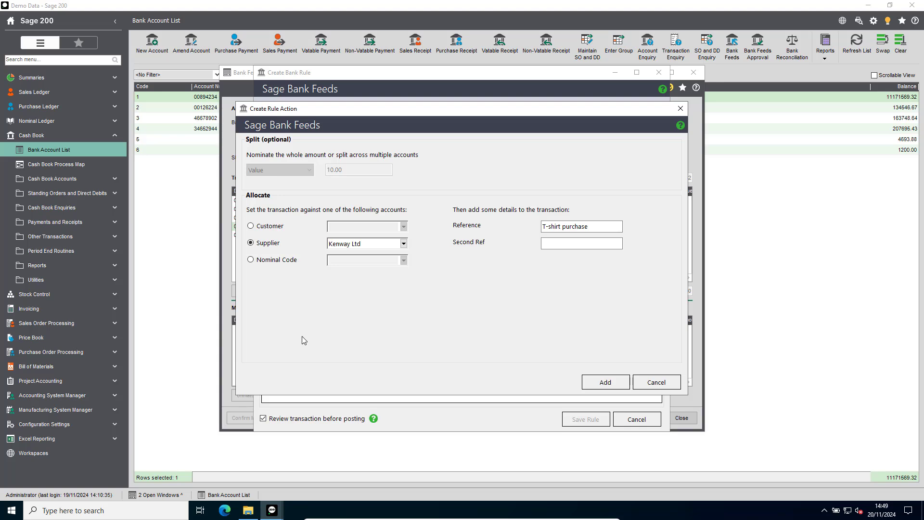
left_click(251, 226)
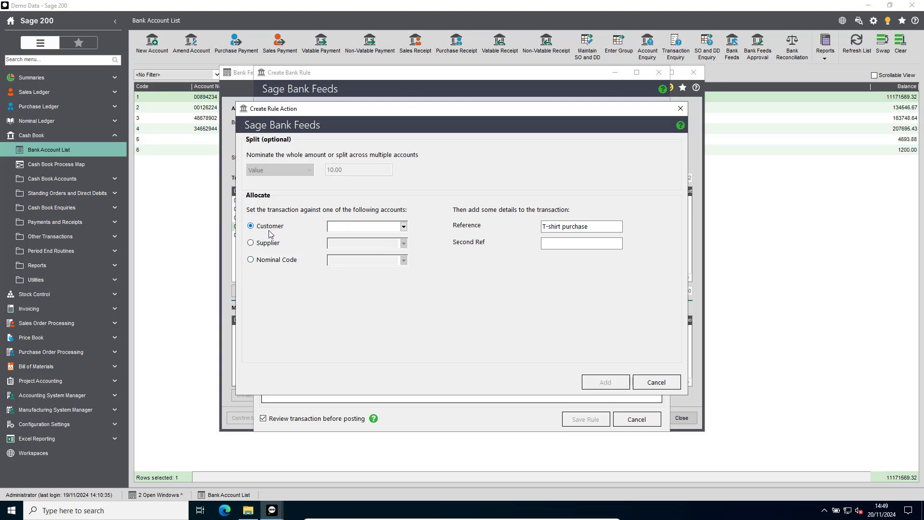
left_click(404, 227)
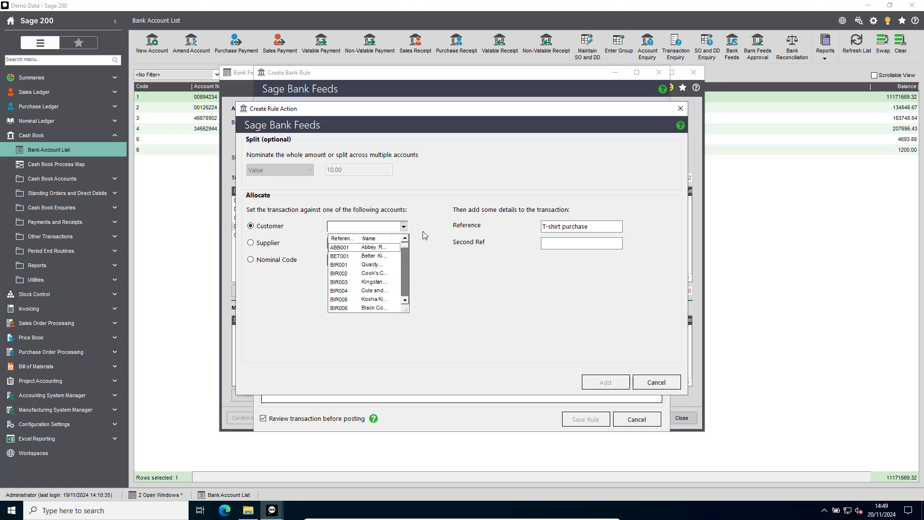
left_click(423, 231)
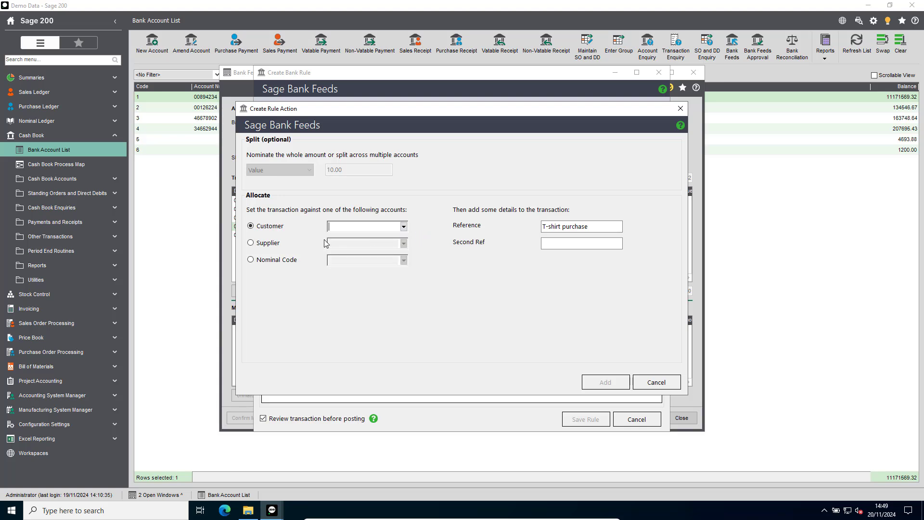
Step: Add a rule line that assigns 5.00 to nominal code 03100 with VAT code 0 - Exempt
left_click(252, 263)
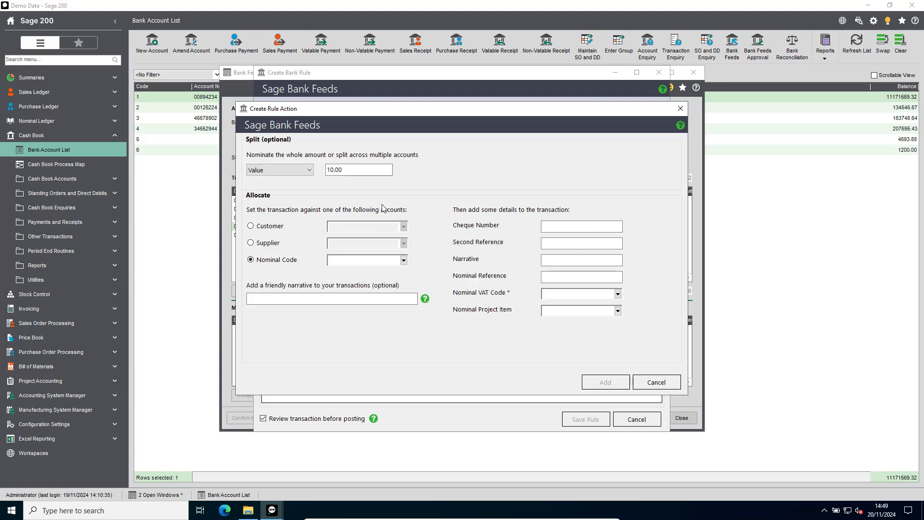
left_click_drag(356, 170, 323, 169)
key("BackSpace")
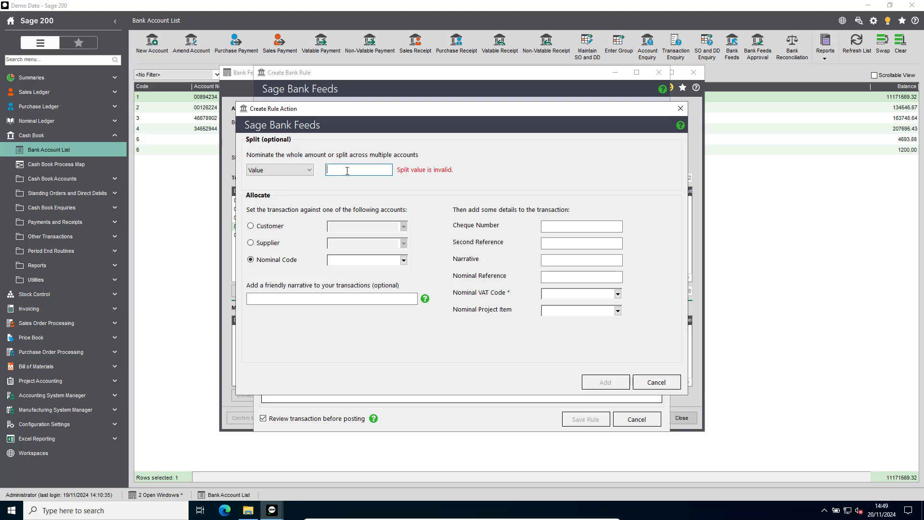
type("5.00")
left_click(403, 260)
left_click(353, 296)
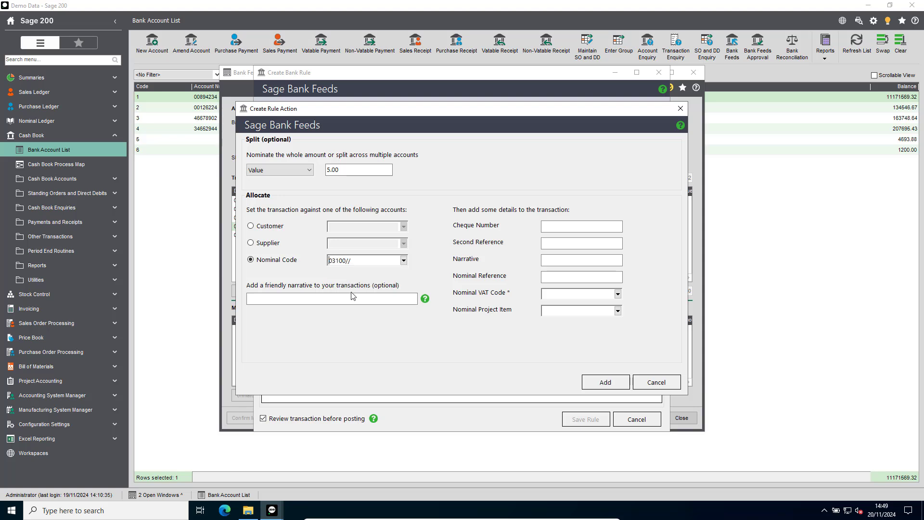
left_click(618, 294)
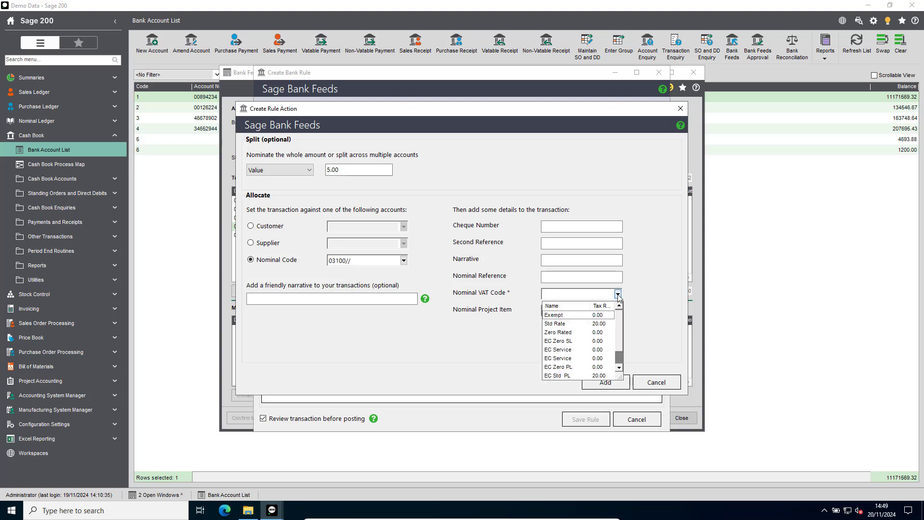
left_click(573, 315)
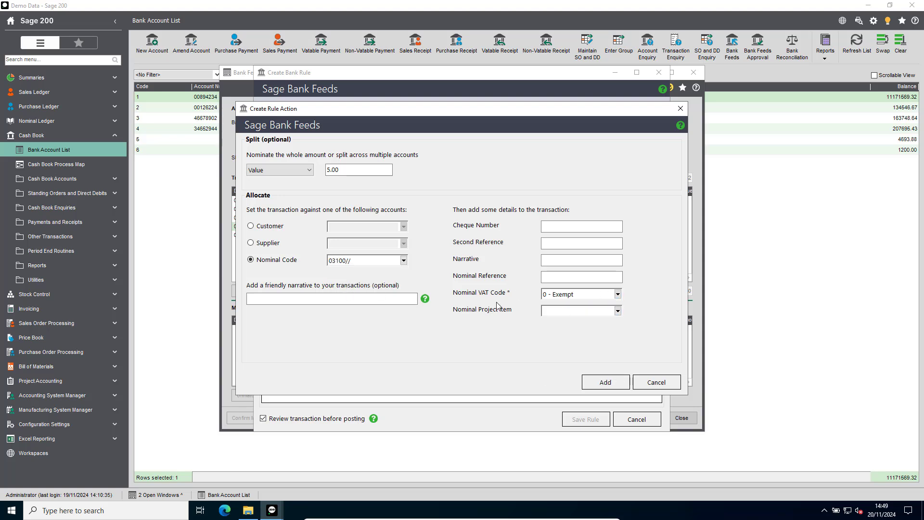
left_click(602, 382)
Step: Add a second rule line for the remaining 5.00 to nominal code 04200 with VAT code 0 - Exempt
left_click(291, 331)
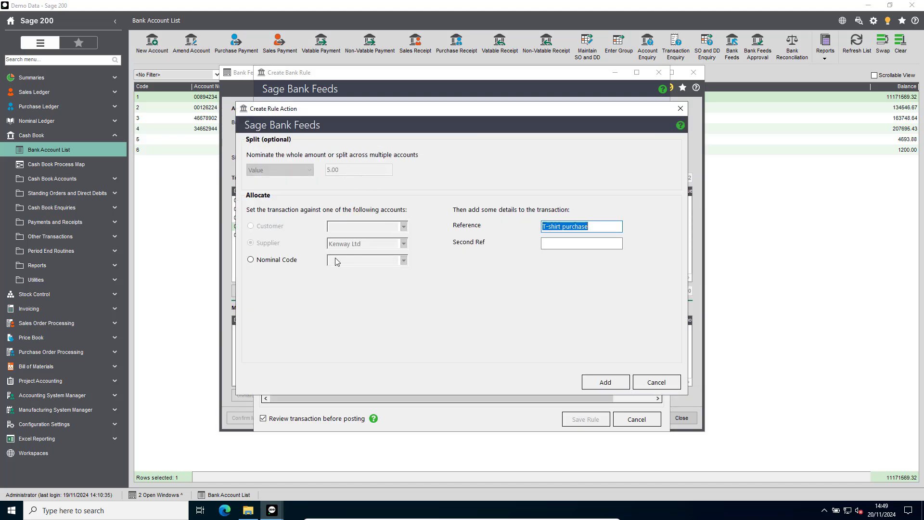
left_click(250, 260)
left_click(389, 260)
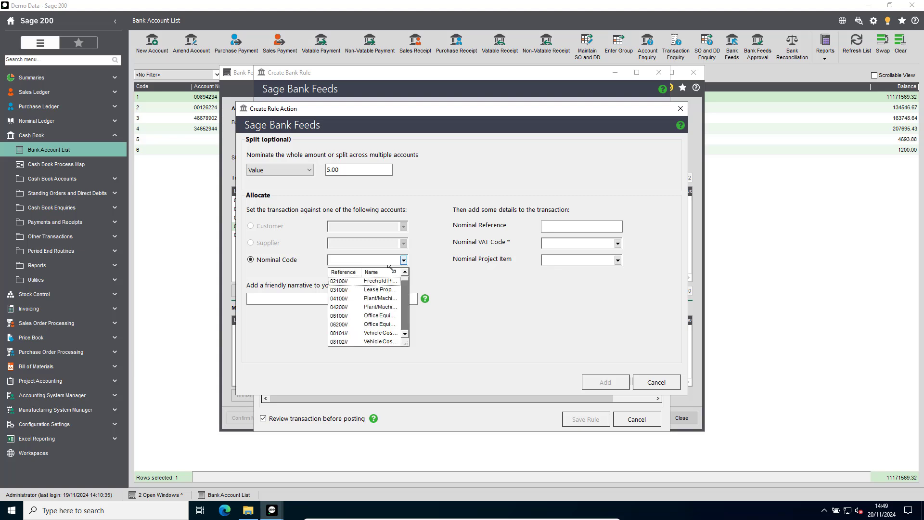
left_click(380, 307)
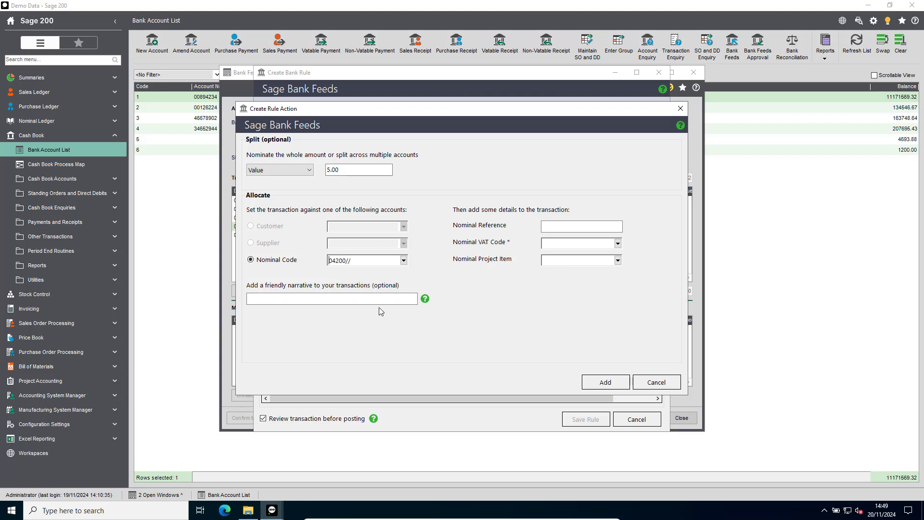
left_click(616, 242)
left_click(562, 265)
left_click(605, 382)
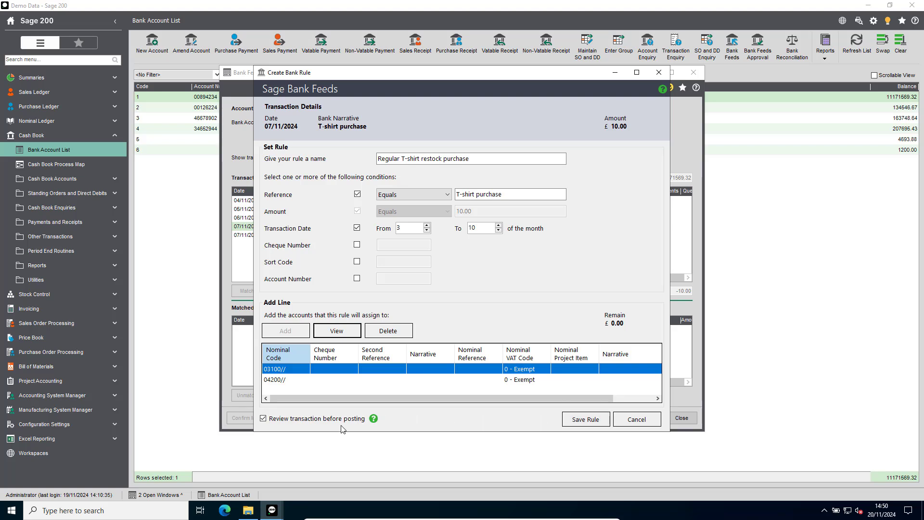
Step: Turn off reviewing the transaction before posting, save the bank rule, and close the supplier payment entry
left_click(263, 419)
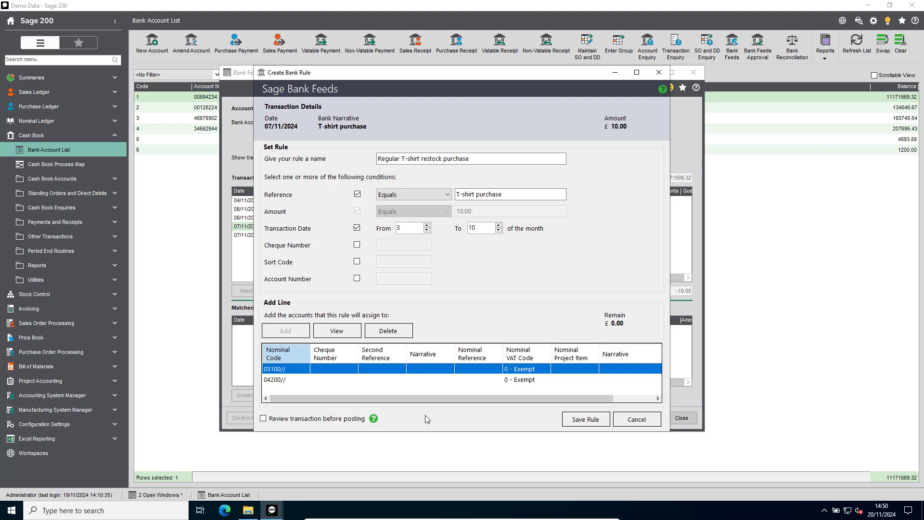
left_click(581, 423)
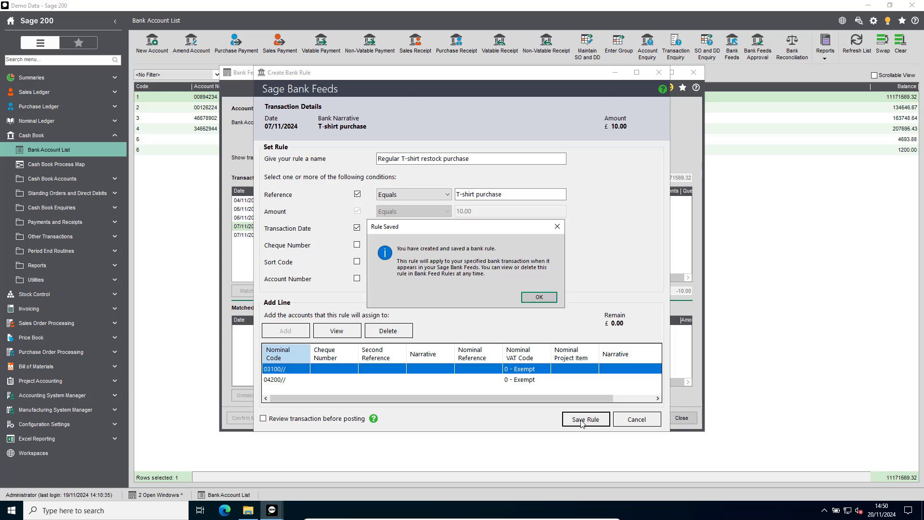
left_click(549, 300)
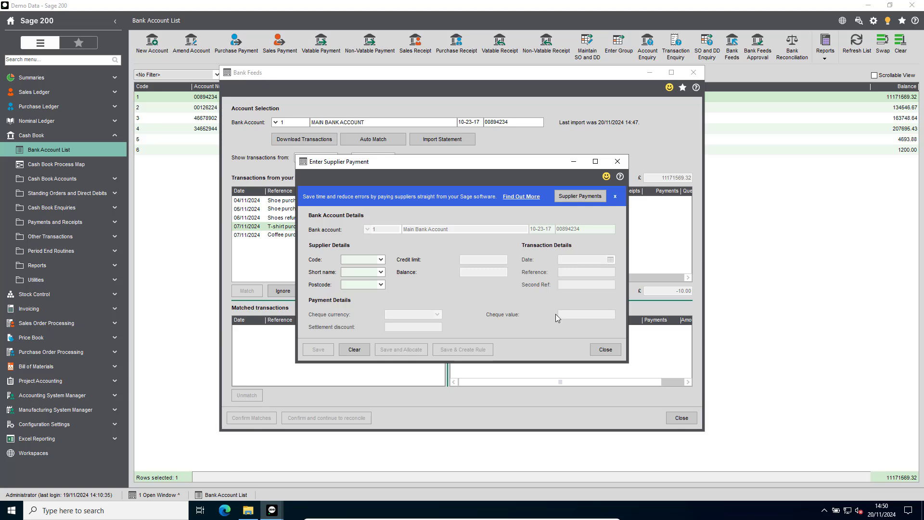
left_click(605, 350)
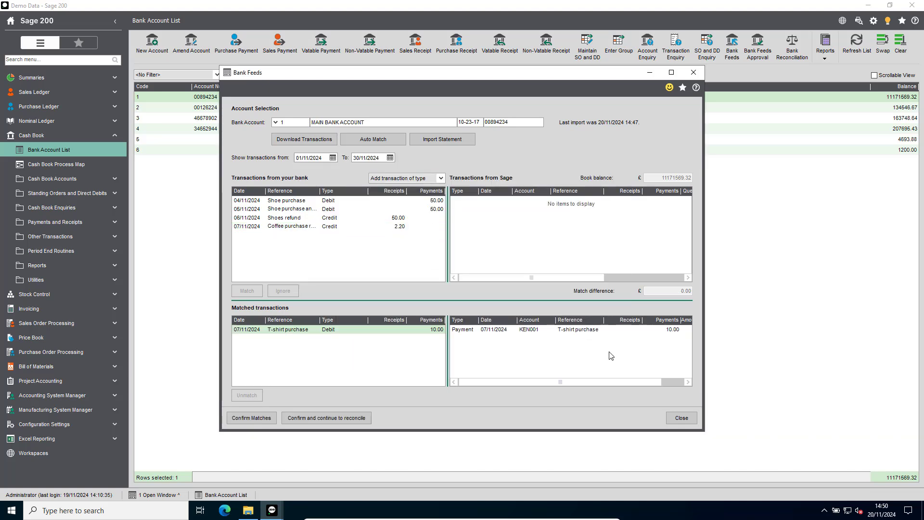